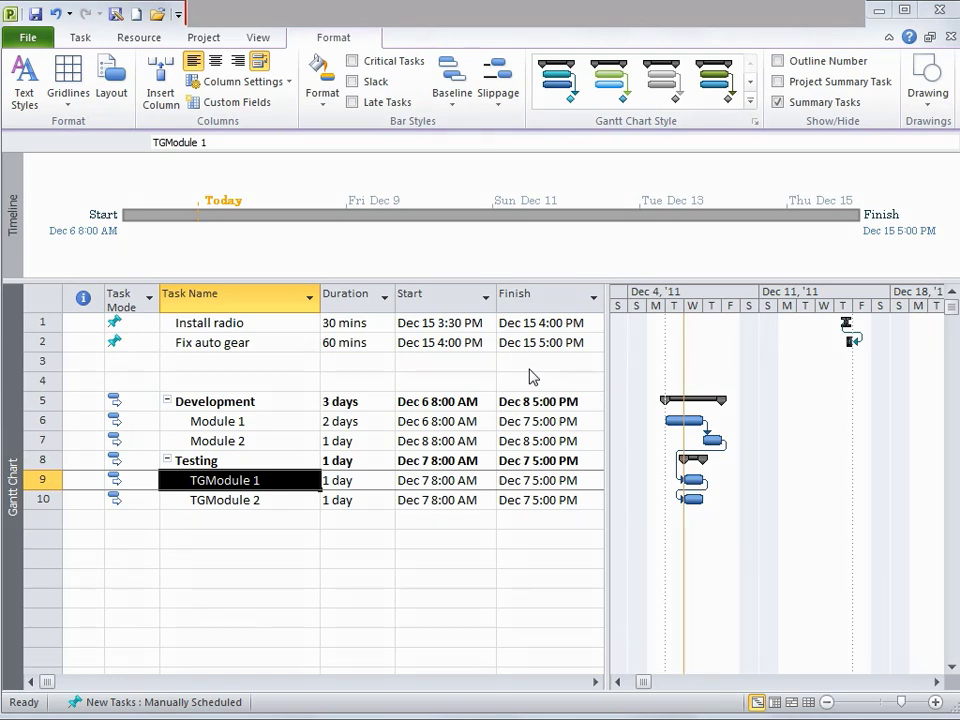
# - Select the Module 1 task and show the View ribbon commands
pyautogui.click(250, 428)
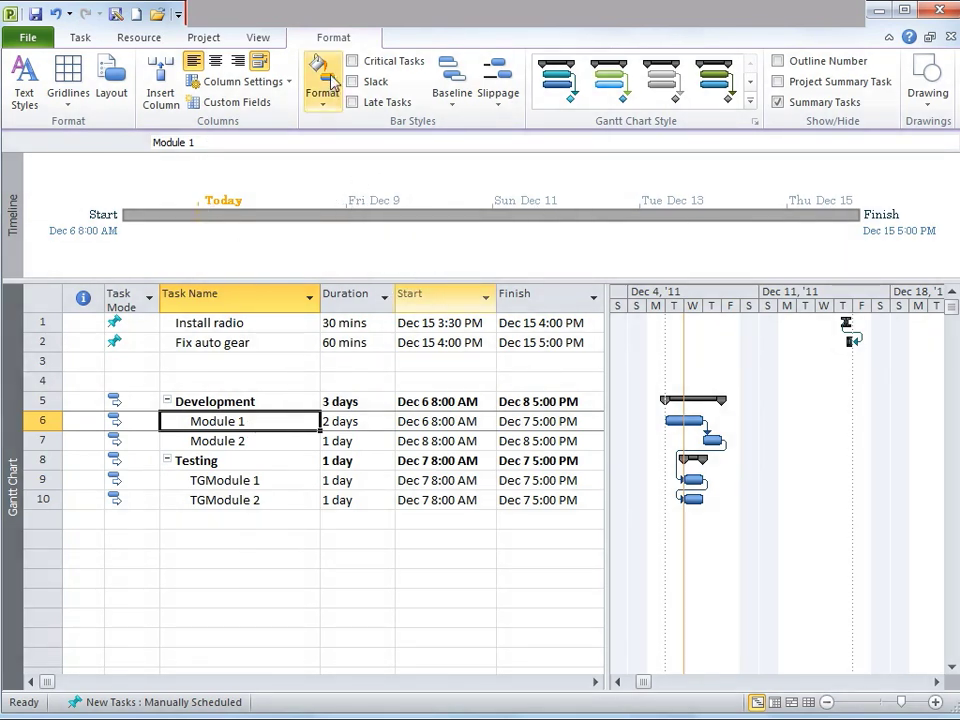
pyautogui.click(258, 40)
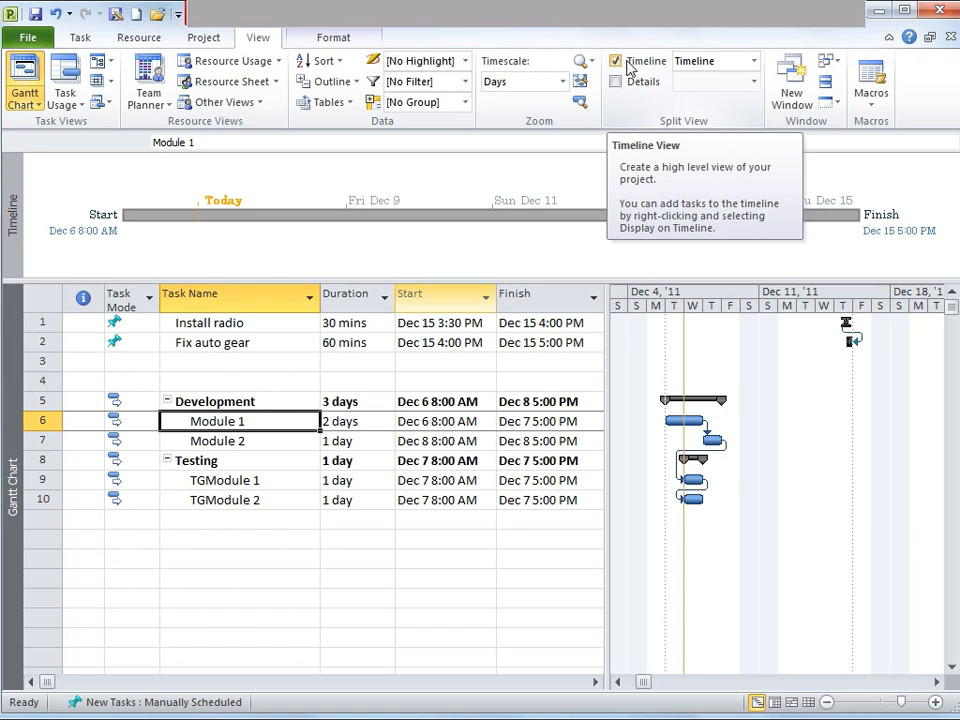
# - Keep the Gantt Chart view and select Task Name rows 5–10, Development through TGModule 2
pyautogui.click(79, 39)
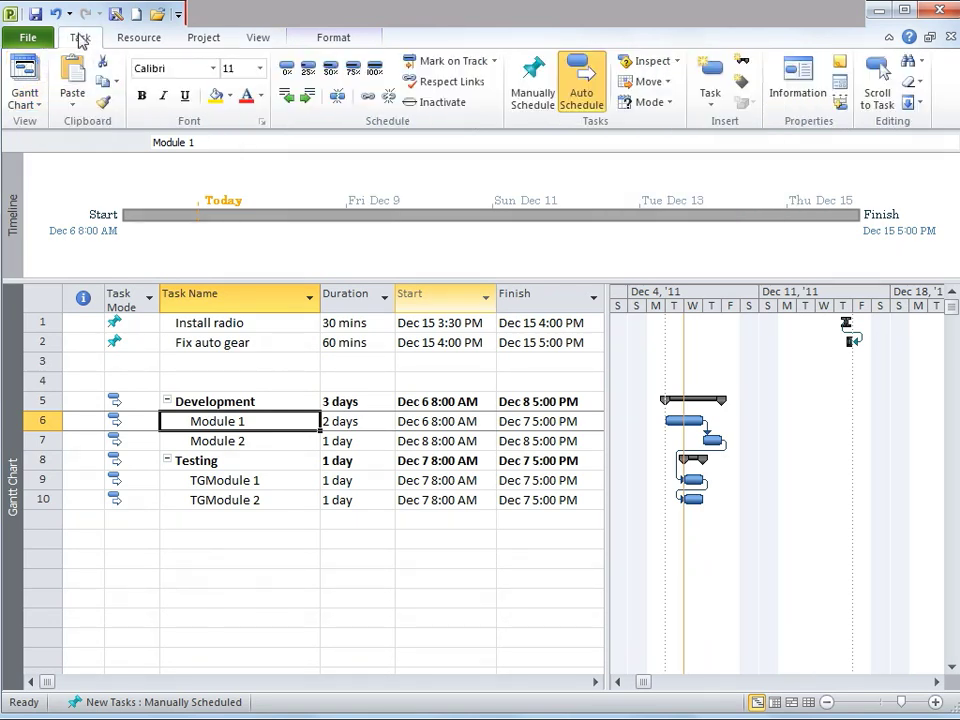
pyautogui.click(21, 106)
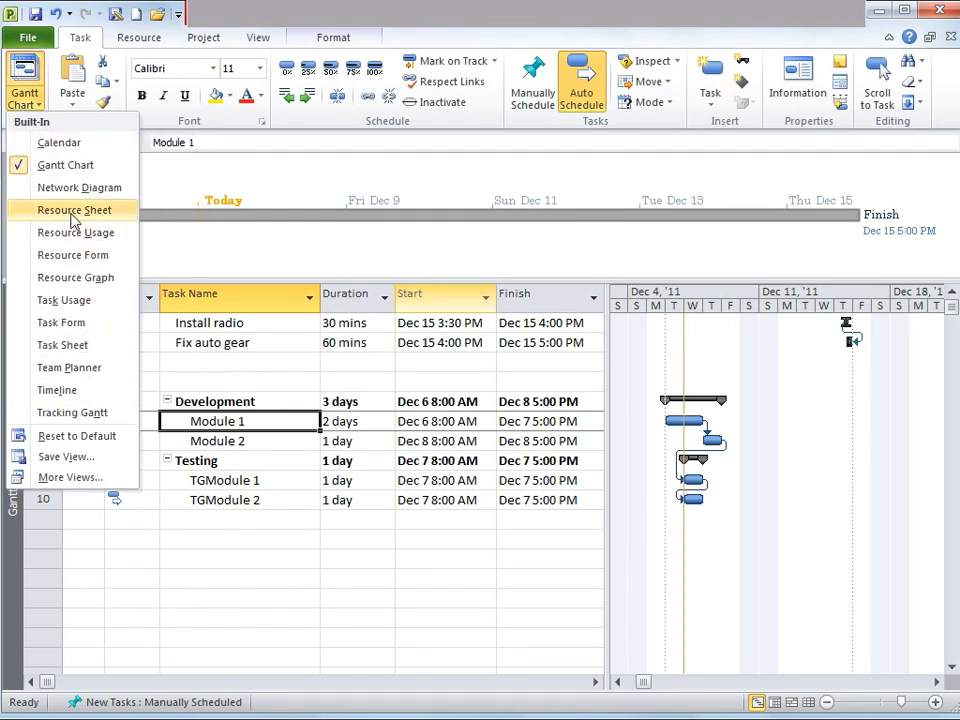
pyautogui.click(64, 166)
pyautogui.click(241, 478)
pyautogui.press('Up')
pyautogui.press('Up')
pyautogui.press('Up')
pyautogui.press('Up')
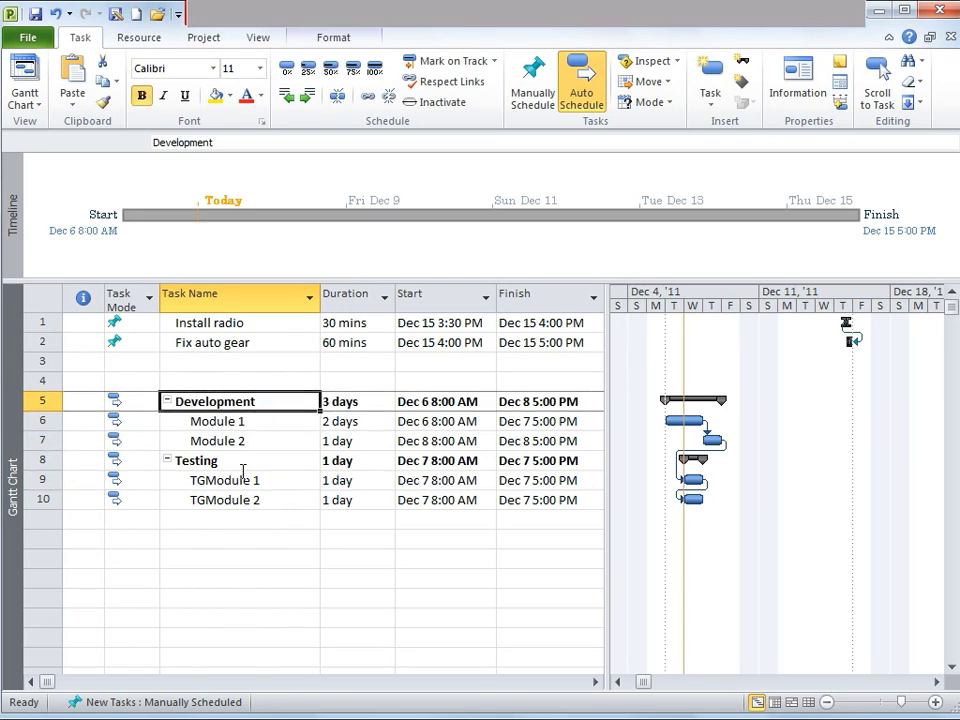
pyautogui.hotkey('shift', 'Down')
pyautogui.hotkey('shift', 'Down')
pyautogui.hotkey('shift', 'Down')
pyautogui.hotkey('shift', 'Down')
pyautogui.hotkey('shift', 'Down')
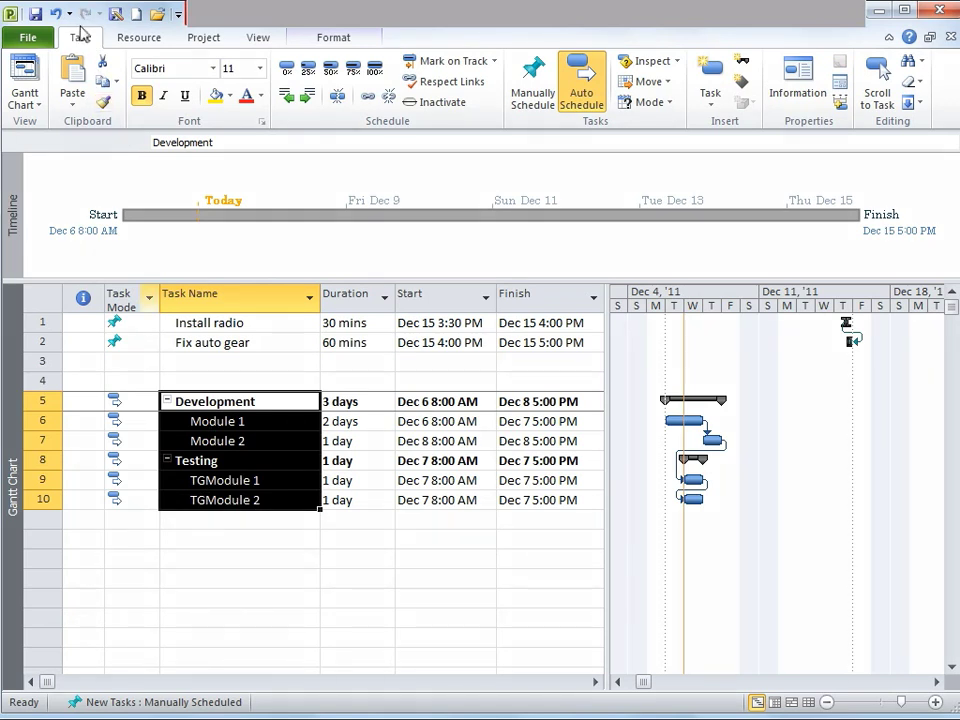
# - Copy the selected rows as a For printer picture, then switch to Word
pyautogui.click(119, 86)
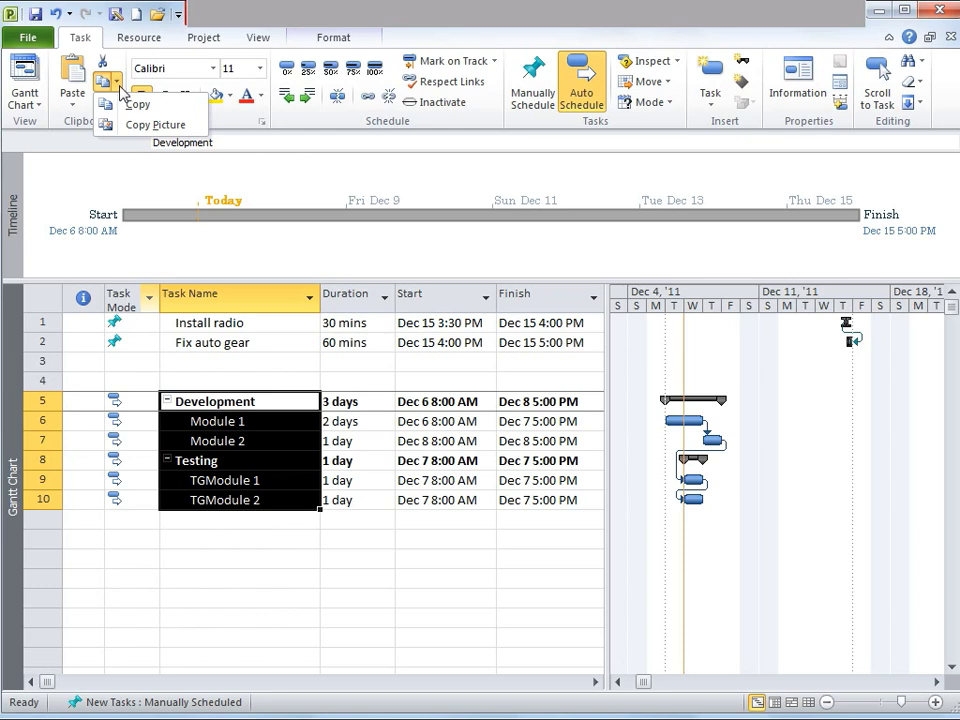
pyautogui.click(166, 131)
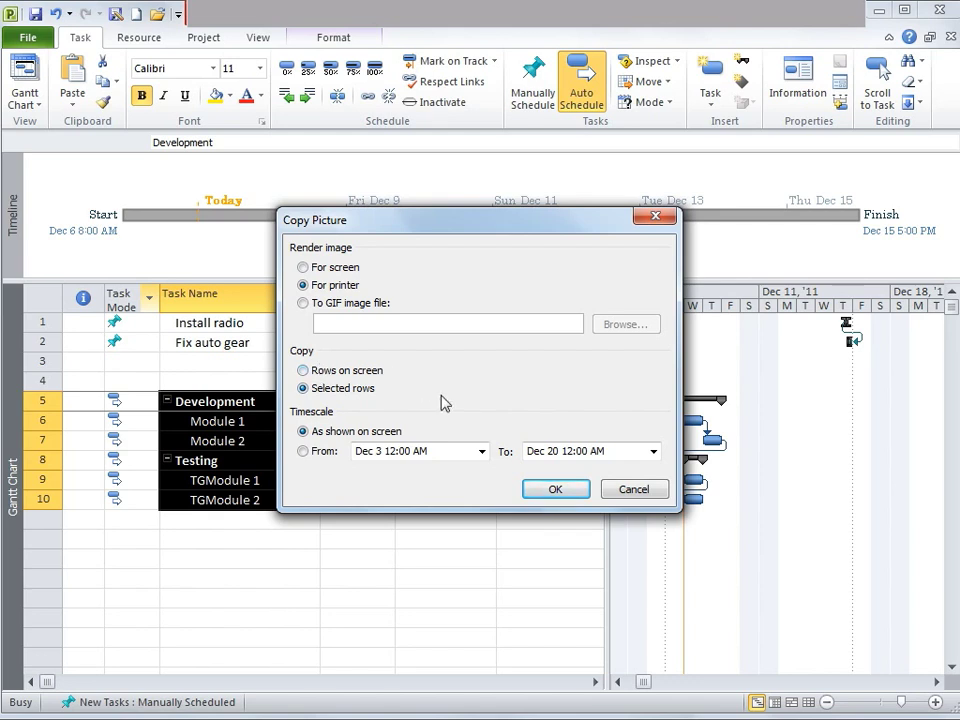
pyautogui.click(556, 490)
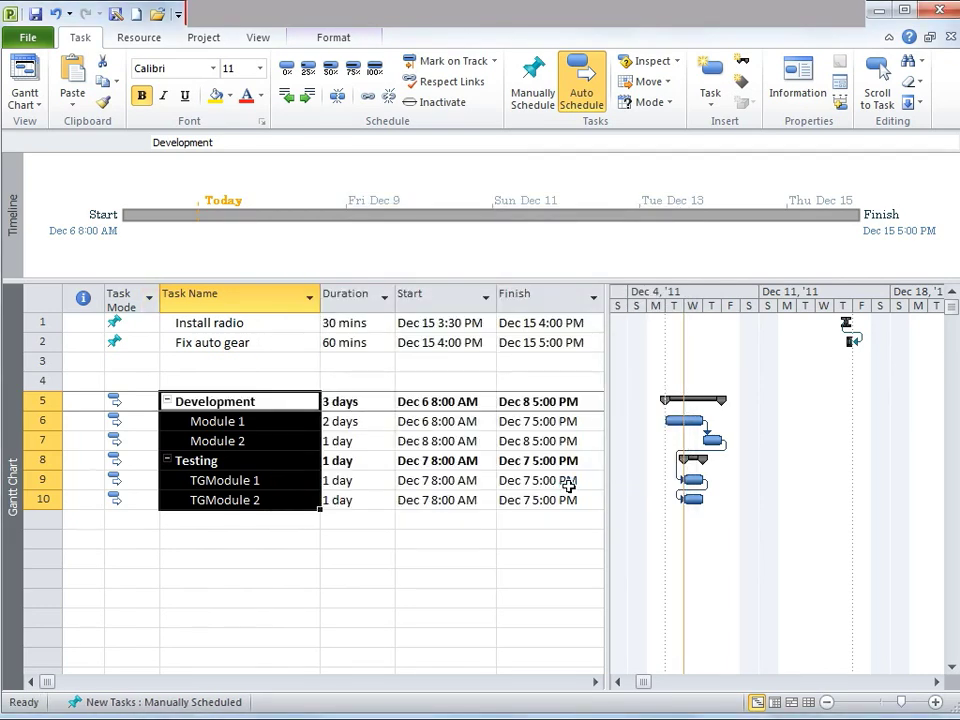
pyautogui.click(428, 482)
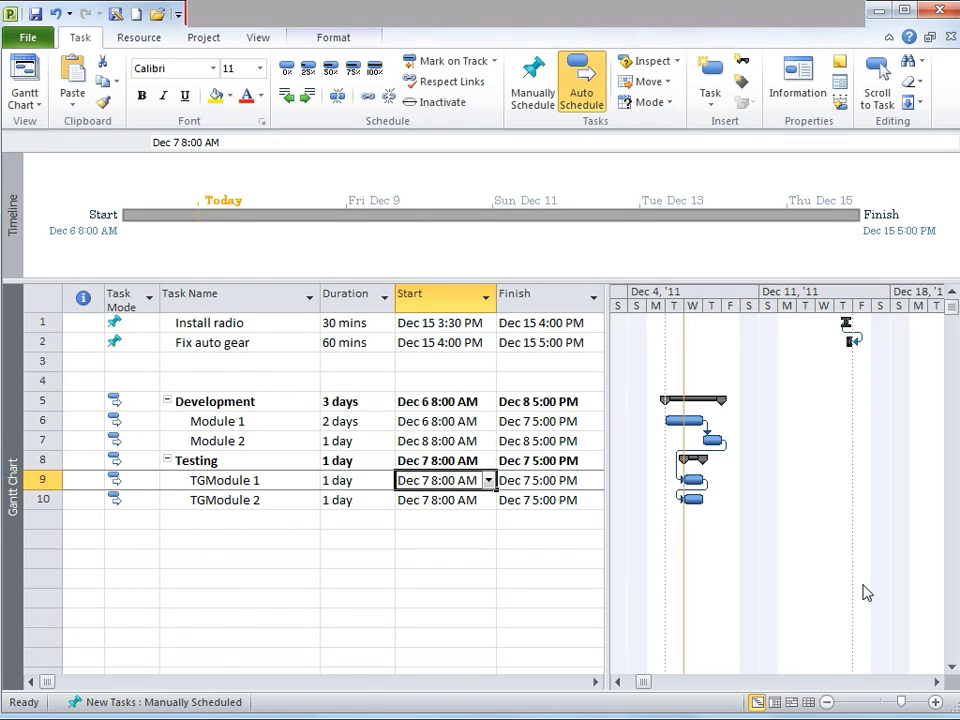
pyautogui.hotkey('alt', 'Tab')
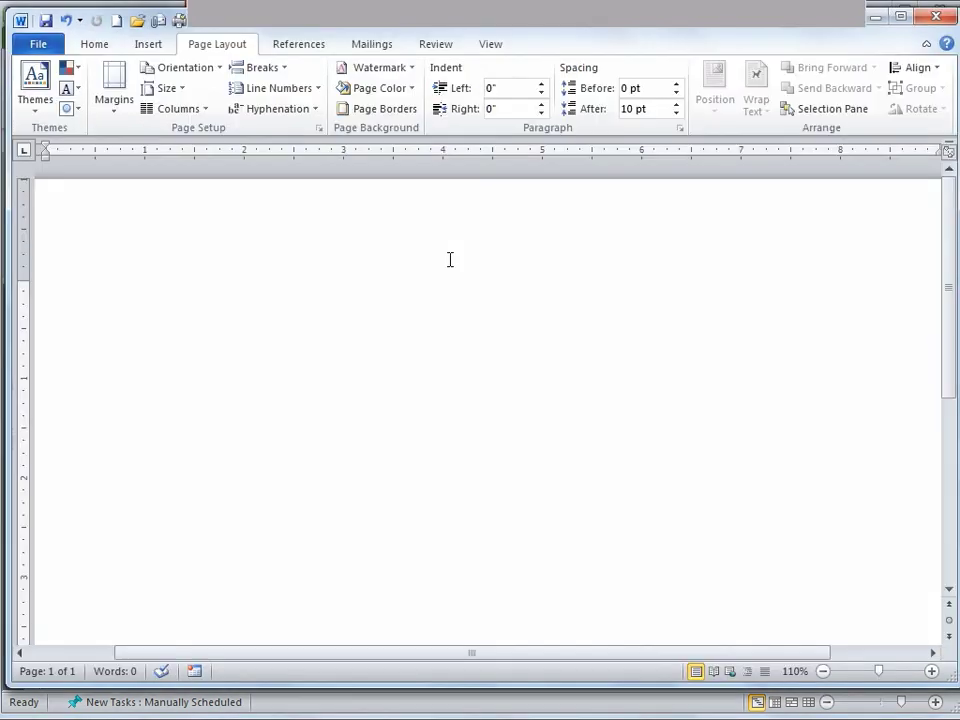
# - Paste the Gantt chart picture into the Word document, zoom to 90%, and return to Project
pyautogui.click(94, 45)
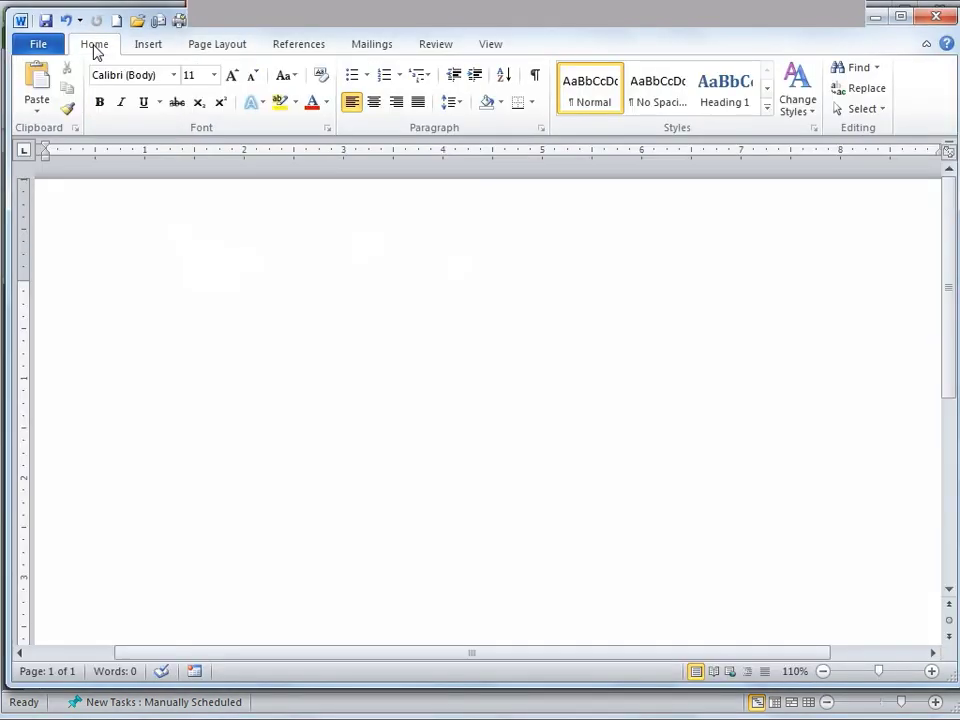
pyautogui.click(36, 112)
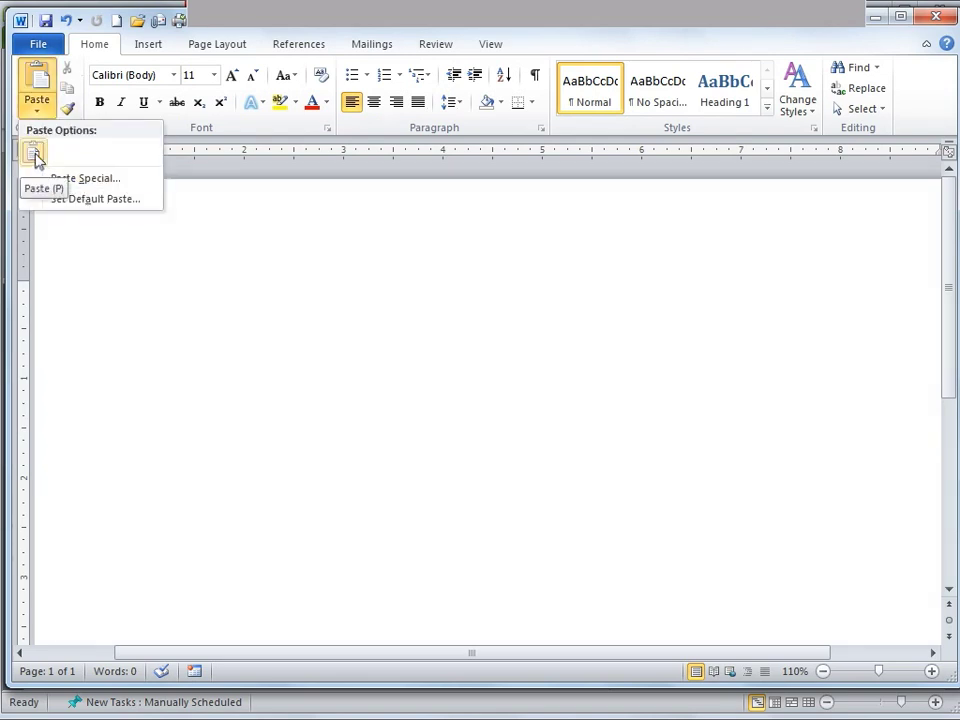
pyautogui.click(35, 156)
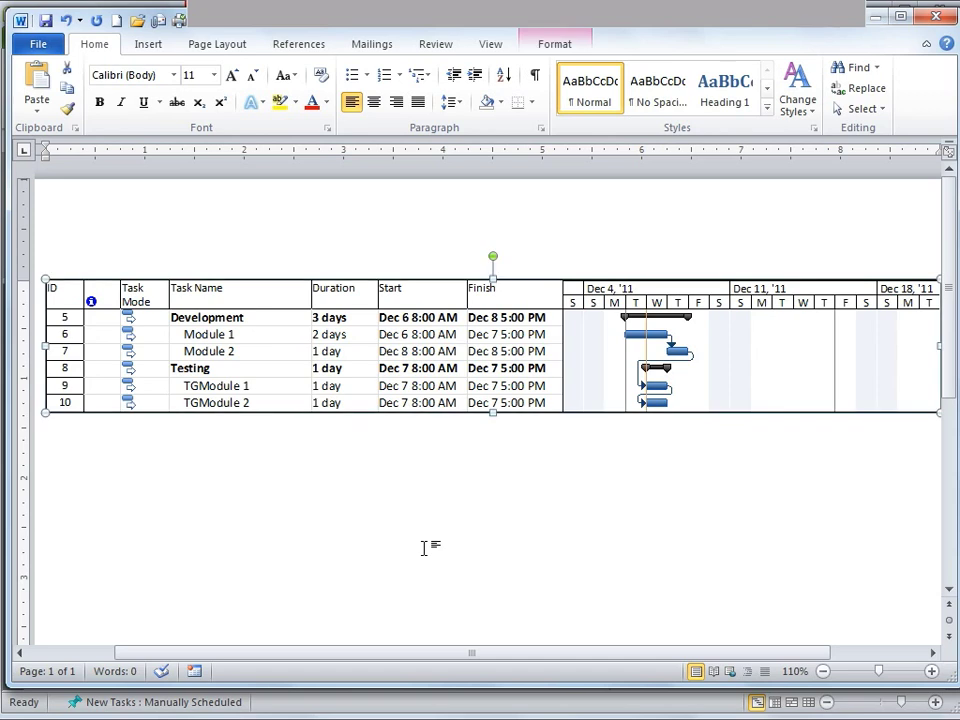
pyautogui.click(822, 671)
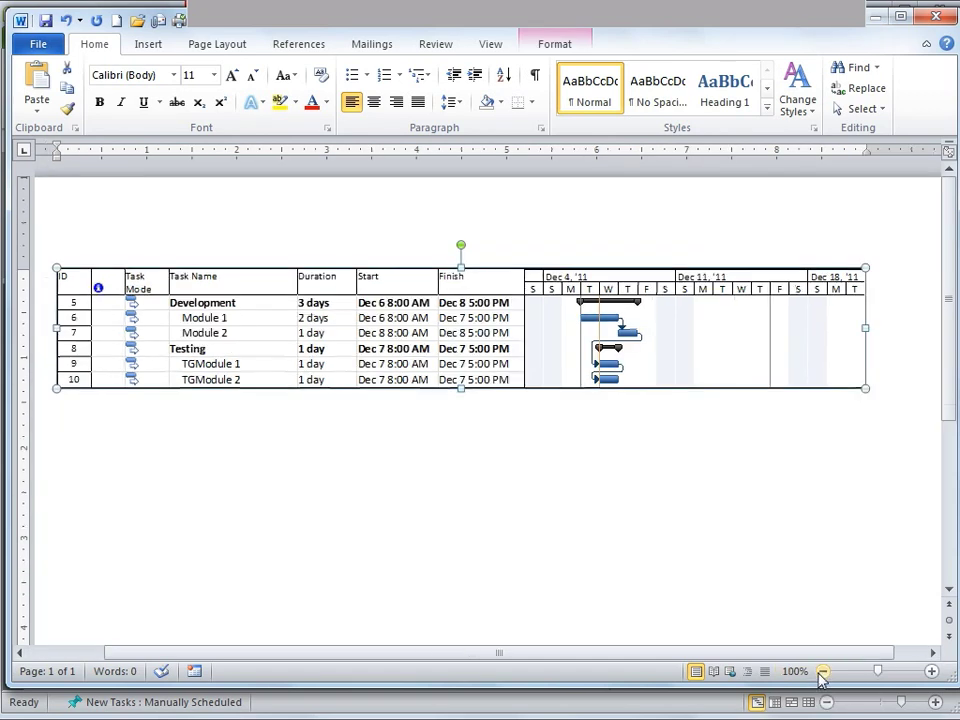
pyautogui.click(822, 671)
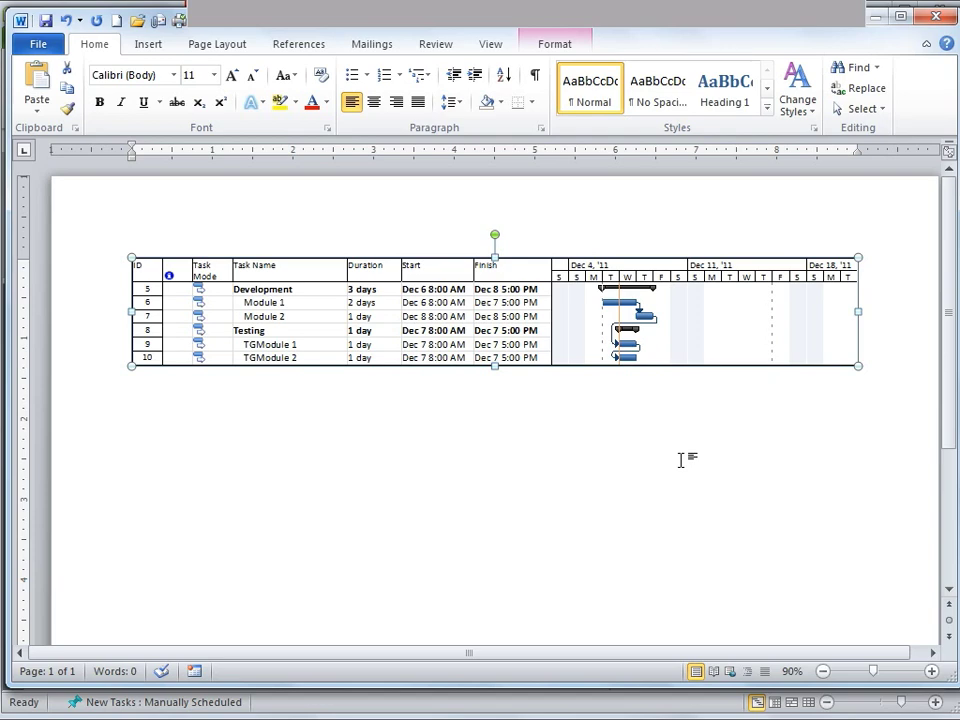
pyautogui.click(496, 710)
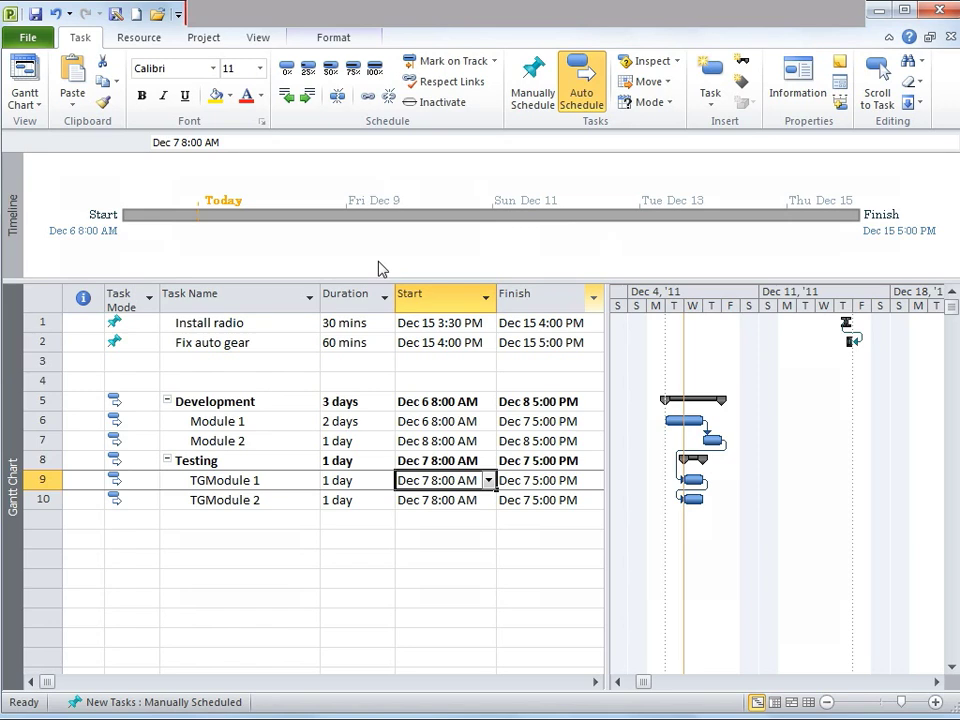
# - Copy the timeline For Presentation using Timeline Tools Format > Copy Timeline
pyautogui.press('F2')
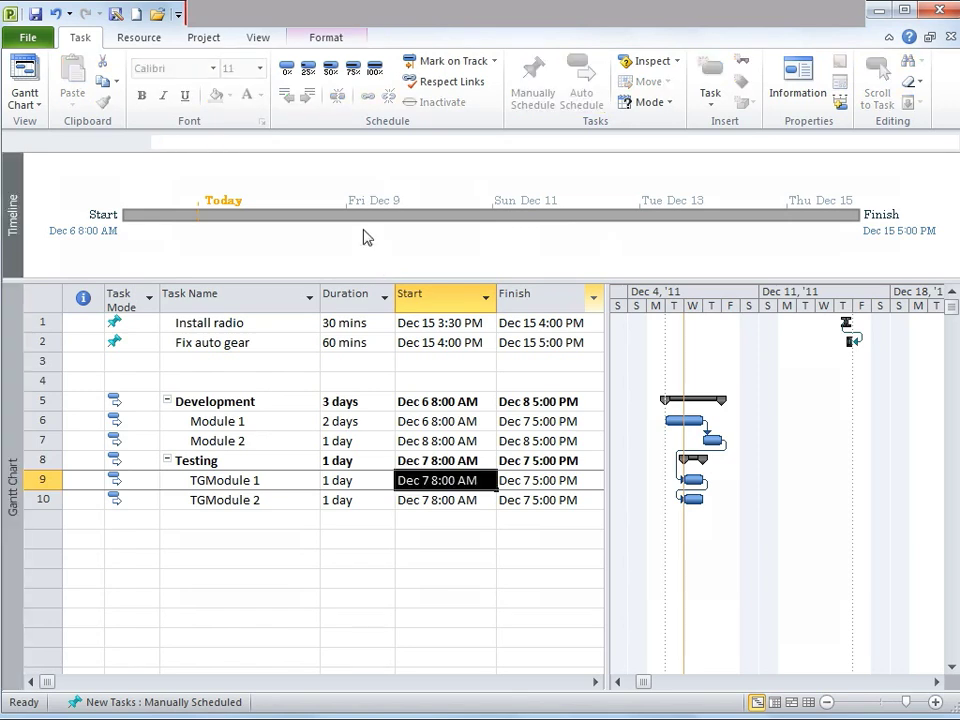
pyautogui.click(326, 38)
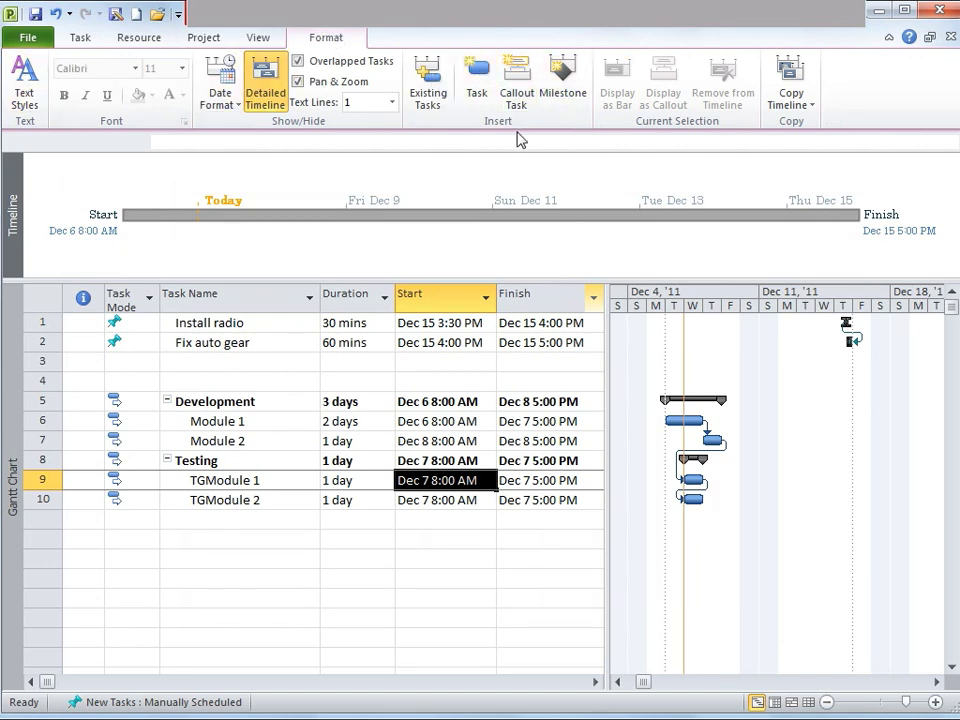
pyautogui.click(355, 389)
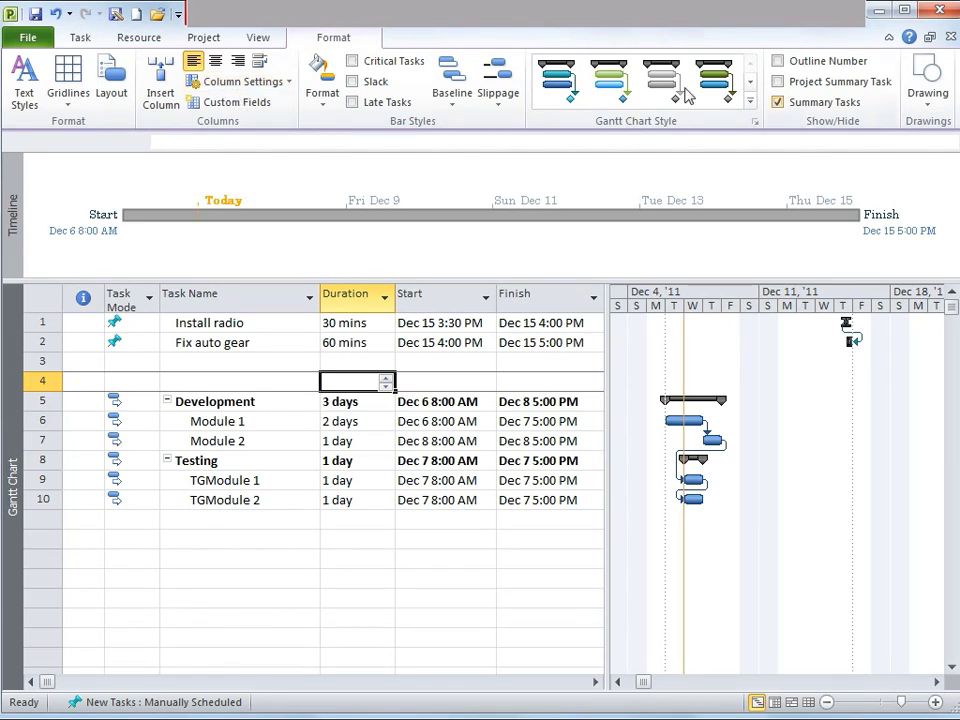
pyautogui.click(296, 199)
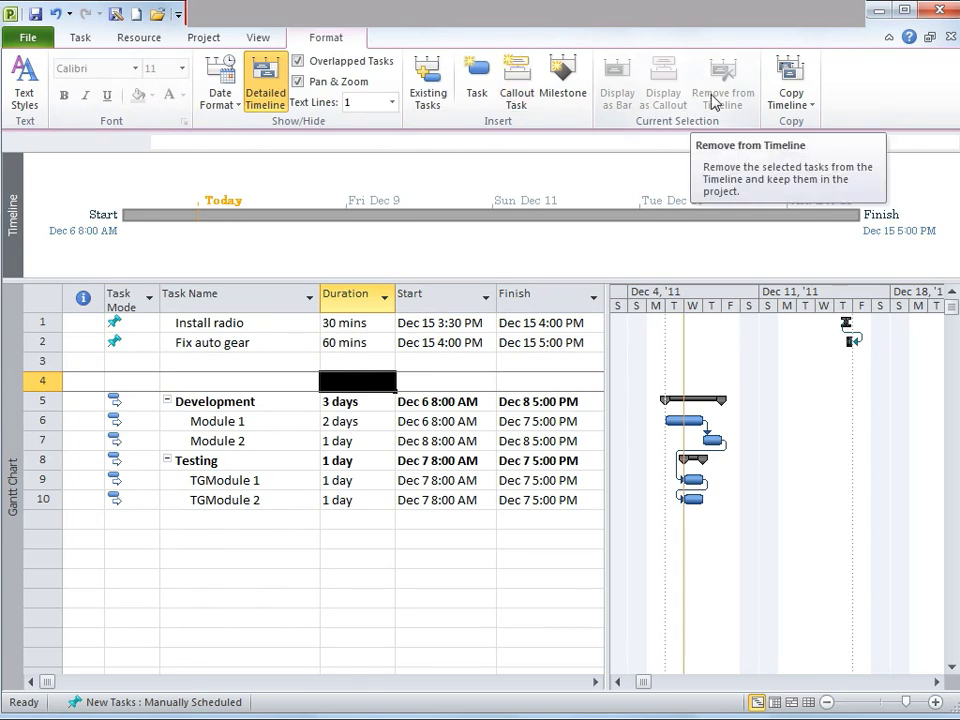
pyautogui.click(794, 112)
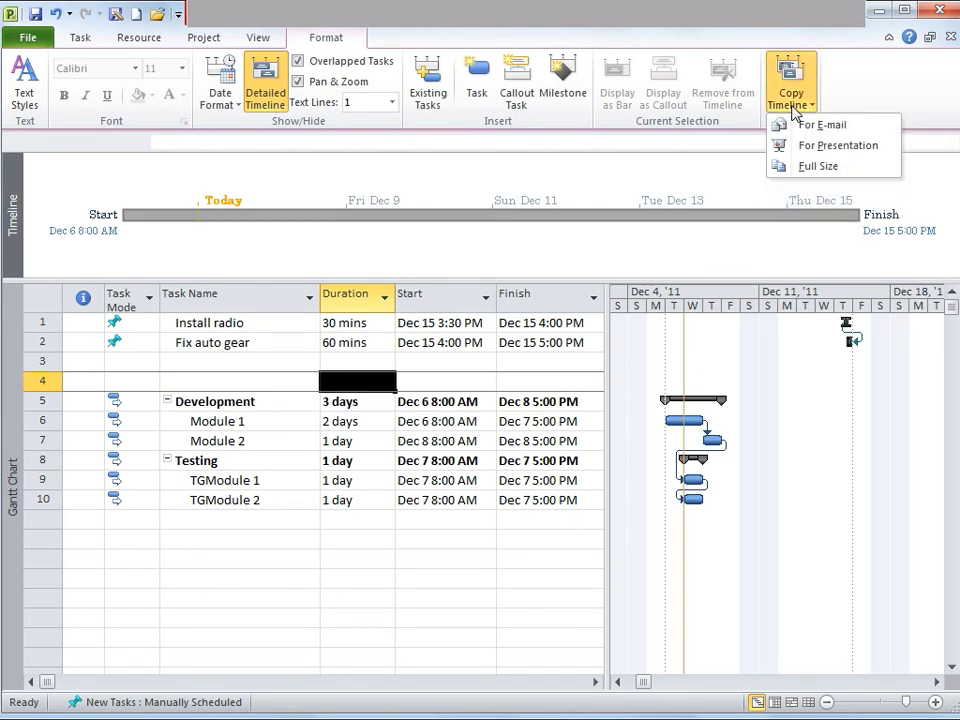
pyautogui.click(832, 146)
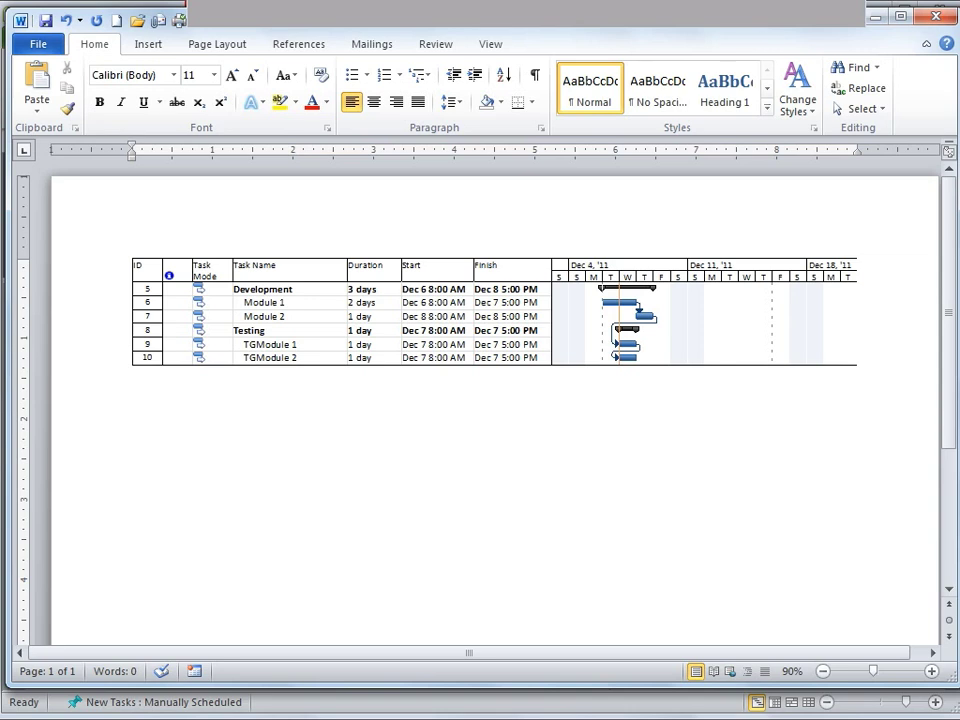
# - Paste the timeline below the Gantt picture, add an empty line after it, and return to Project
pyautogui.hotkey('ctrl', 'v')
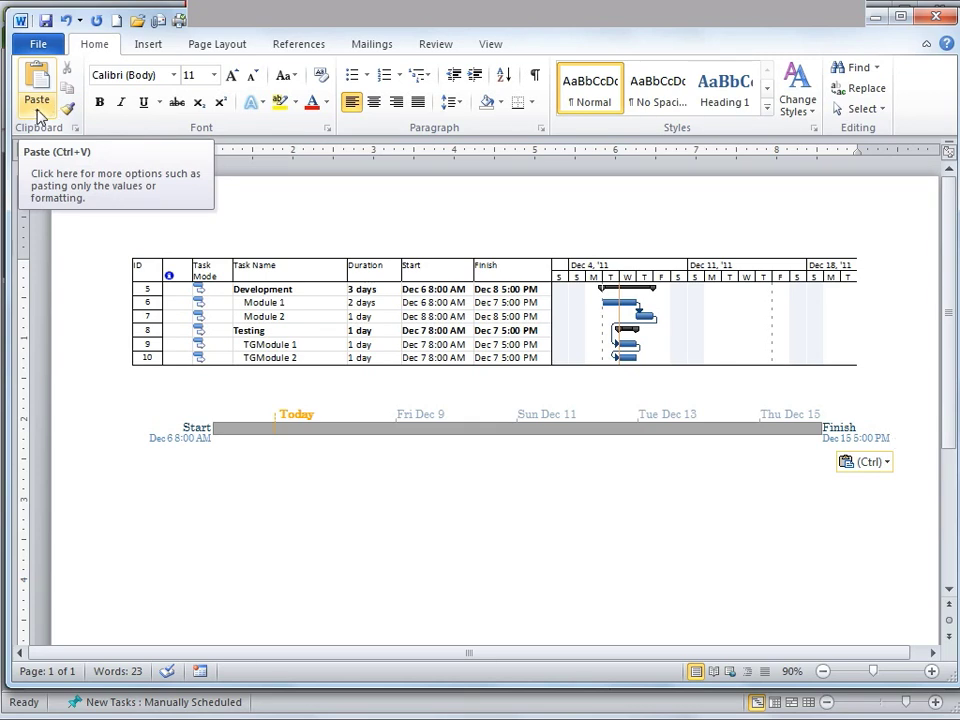
pyautogui.click(684, 442)
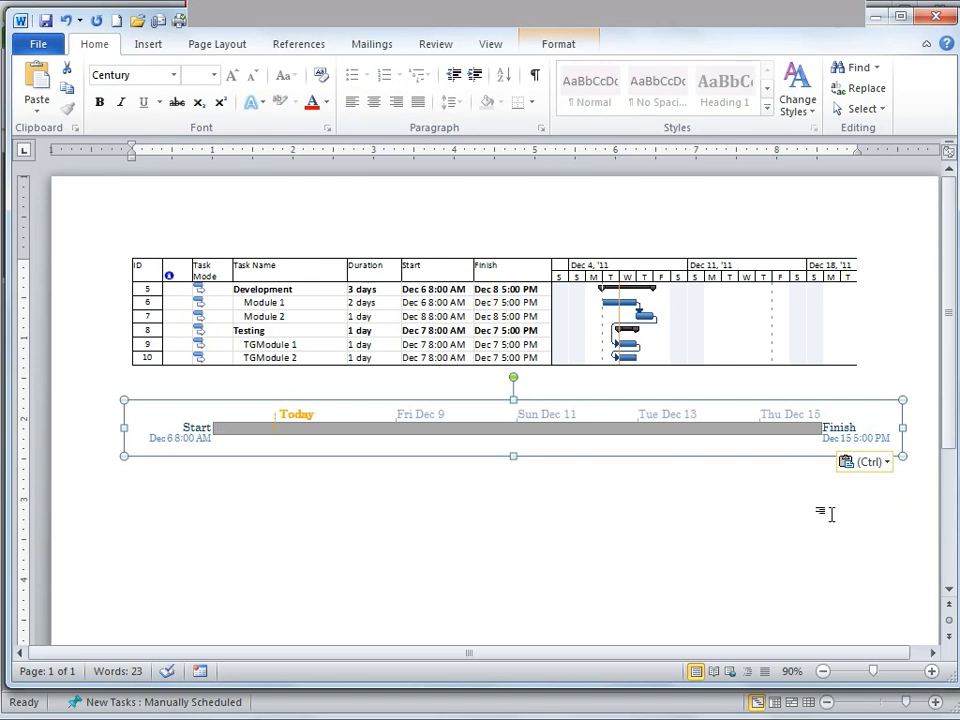
pyautogui.click(919, 446)
pyautogui.press('Return')
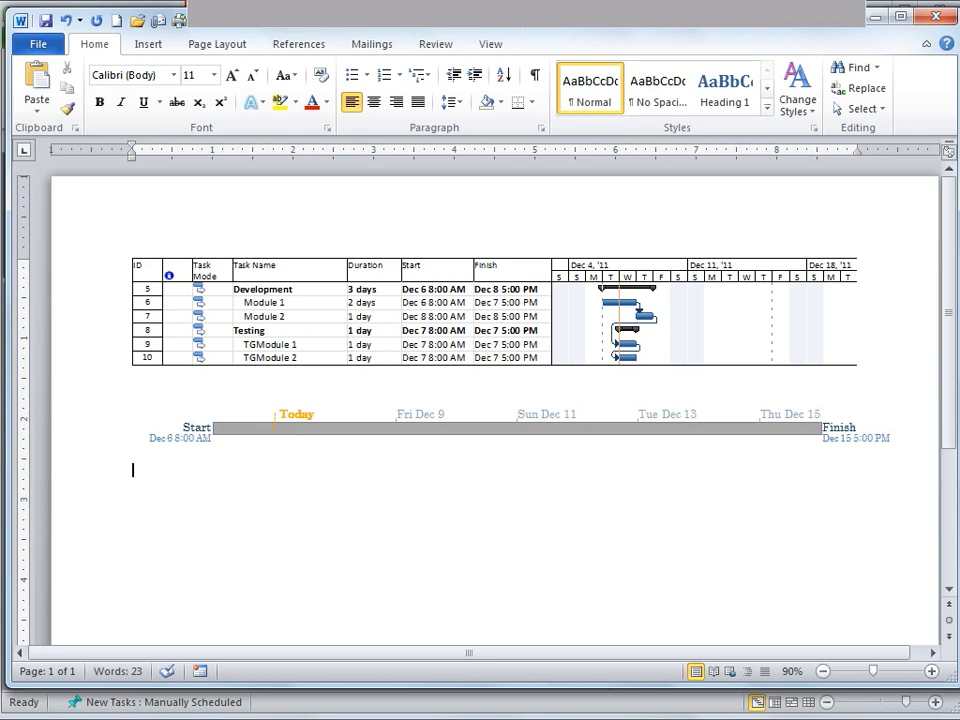
pyautogui.click(624, 706)
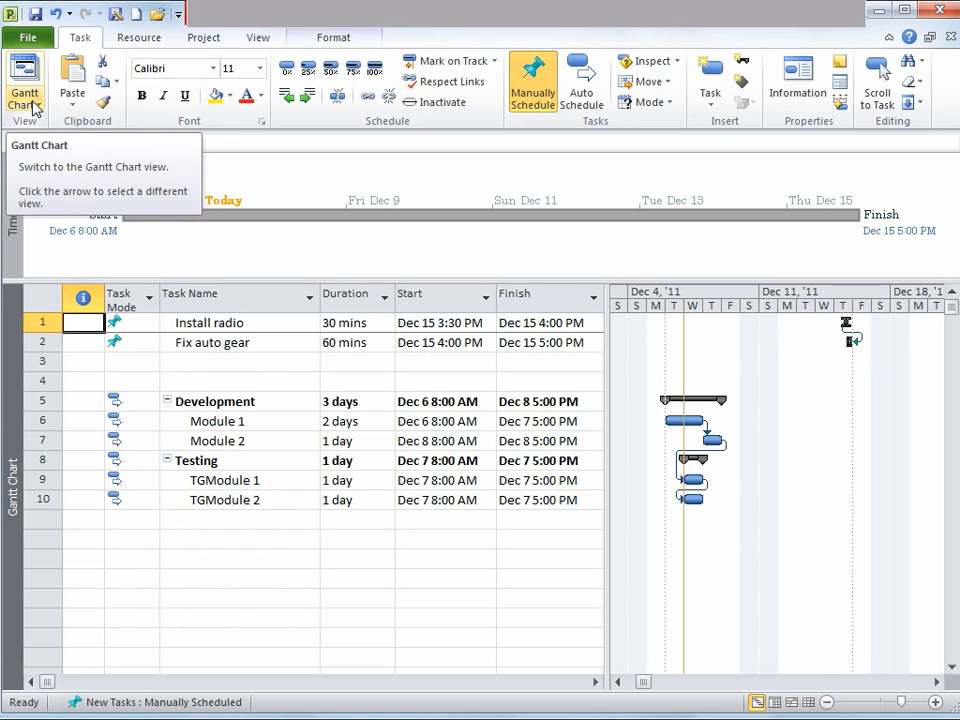
pyautogui.click(25, 104)
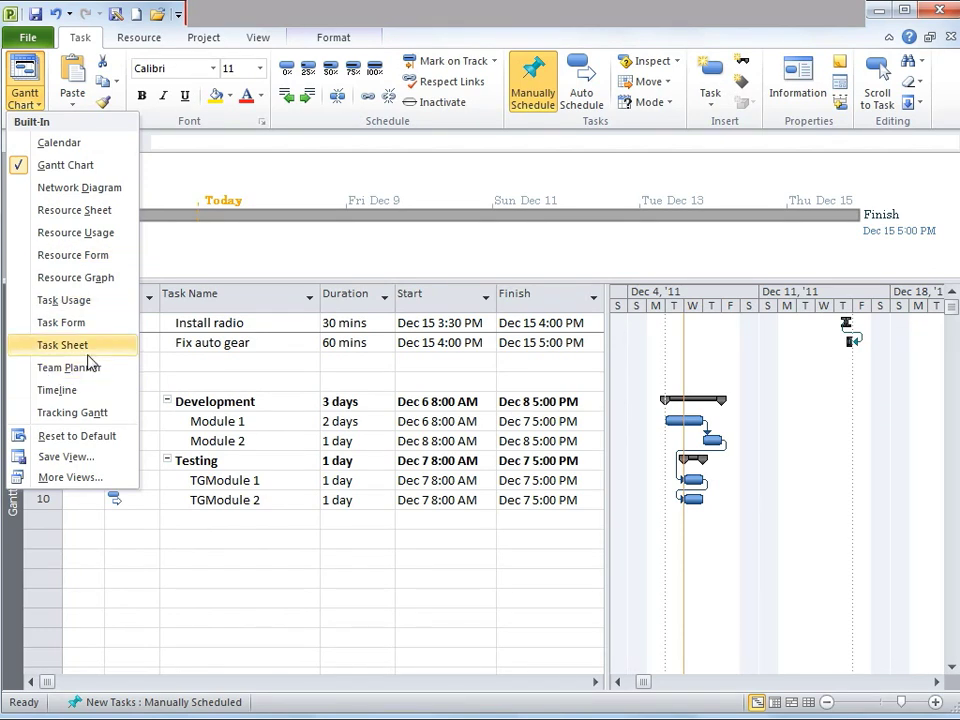
pyautogui.click(78, 169)
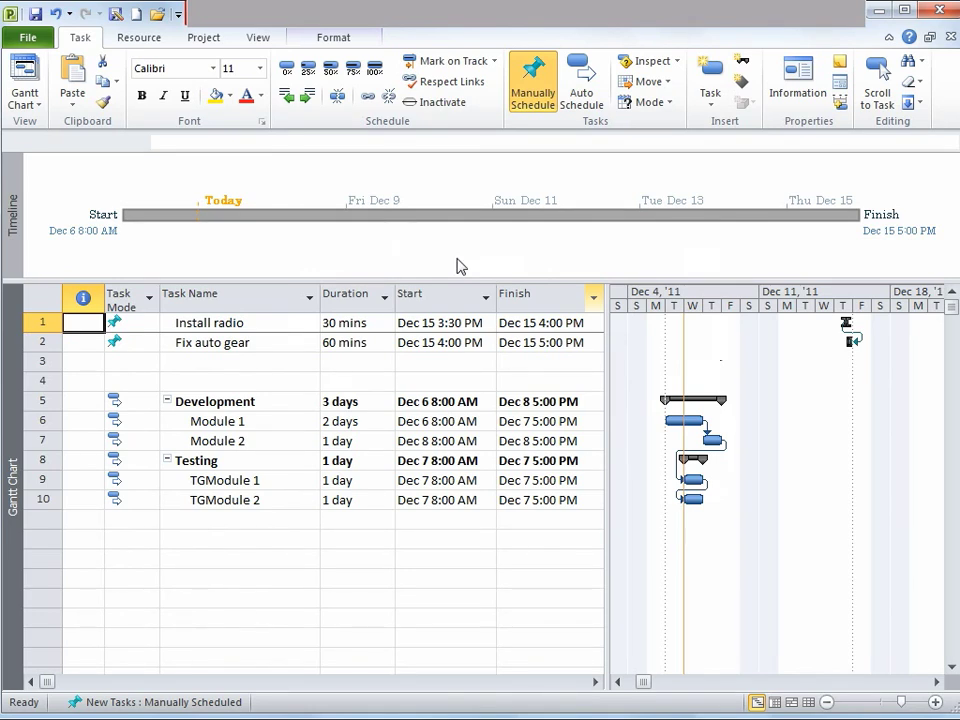
pyautogui.moveTo(692, 500)
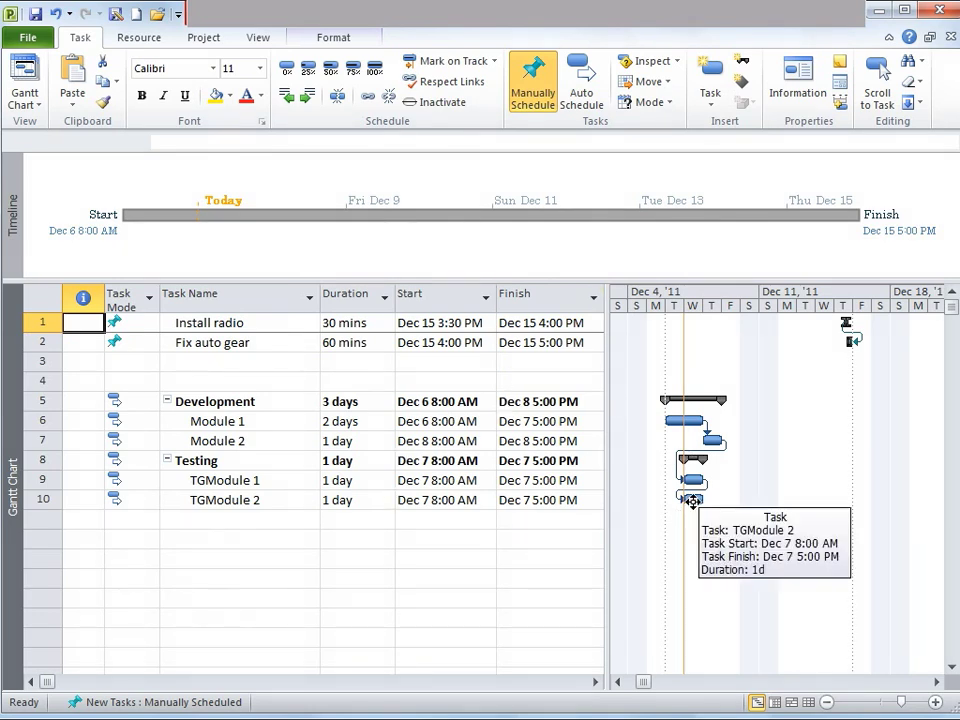
pyautogui.click(565, 258)
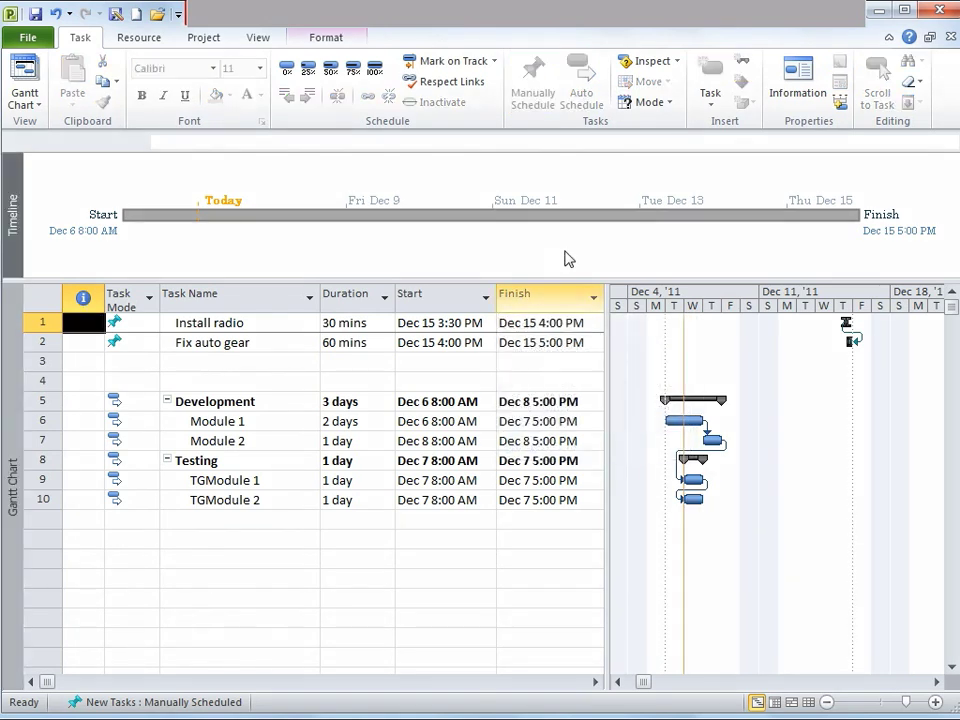
pyautogui.click(230, 297)
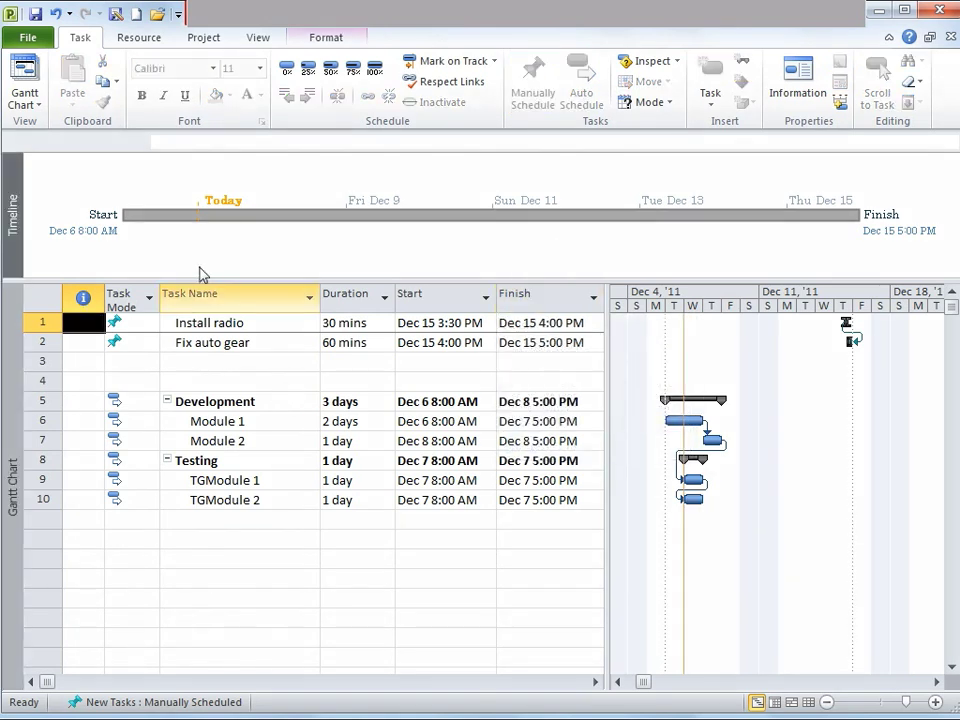
# - Switch from the Gantt Chart to the Network Diagram view
pyautogui.click(40, 104)
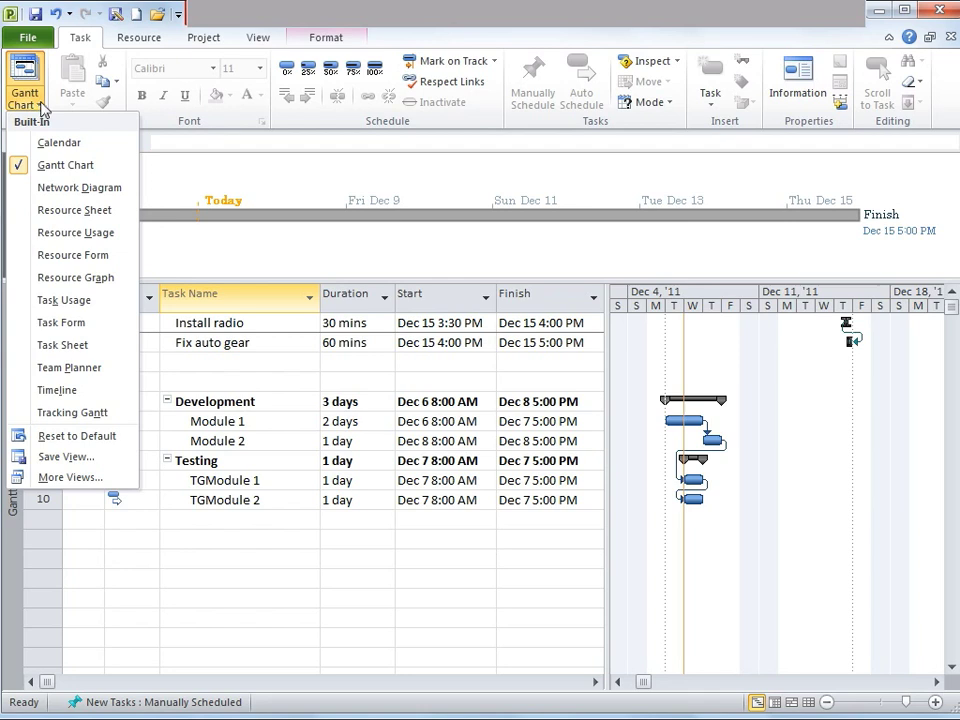
pyautogui.click(78, 188)
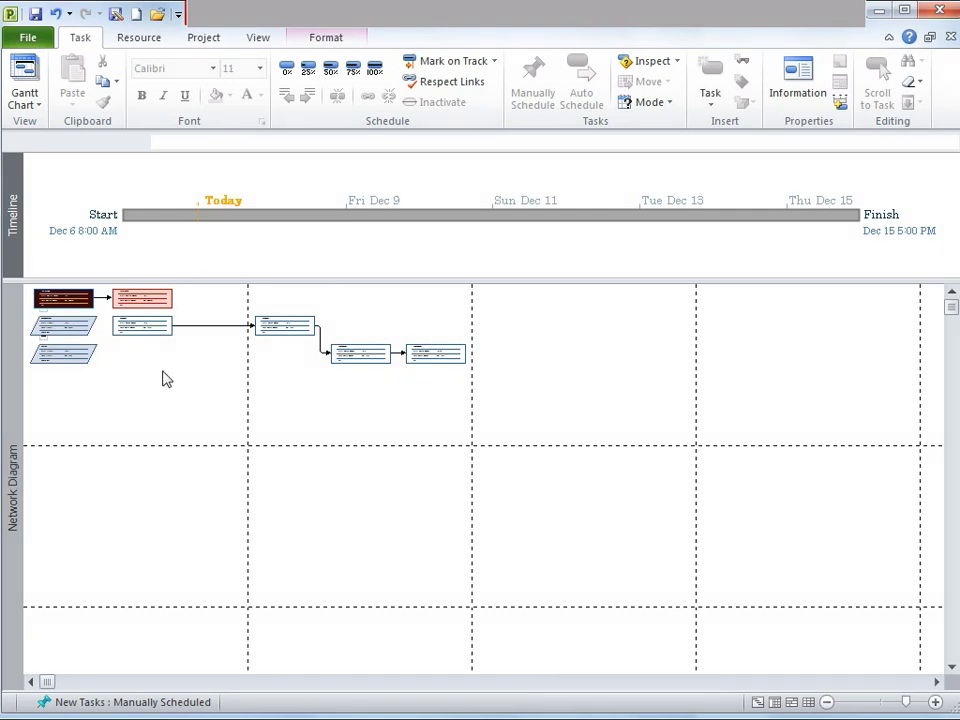
# - Switch to the Task Sheet view and select the Testing task name
pyautogui.click(28, 105)
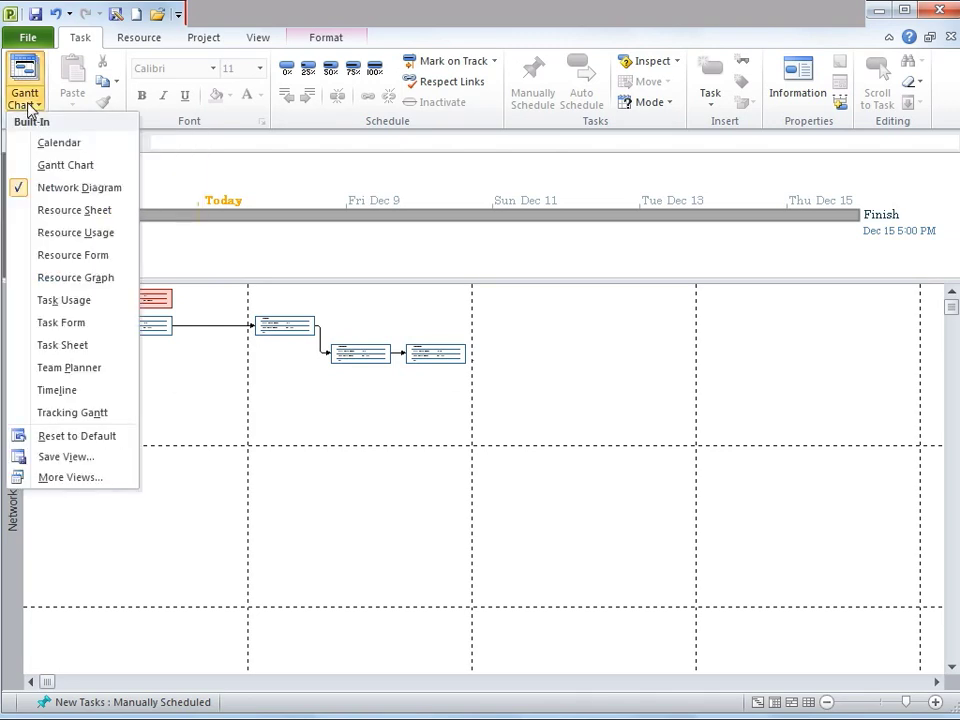
pyautogui.click(49, 345)
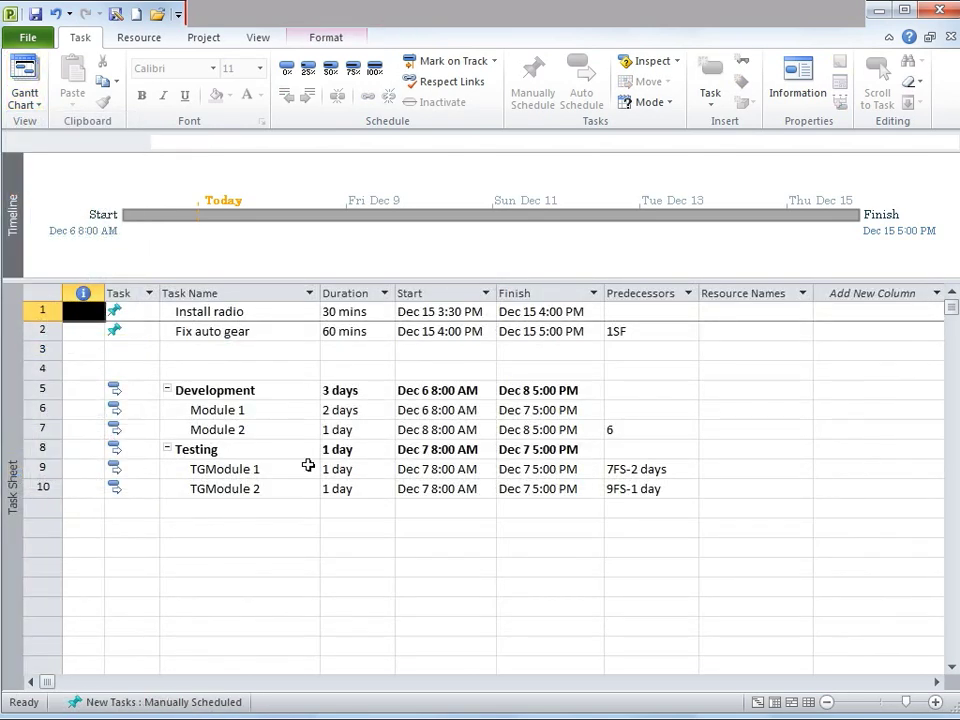
pyautogui.click(278, 450)
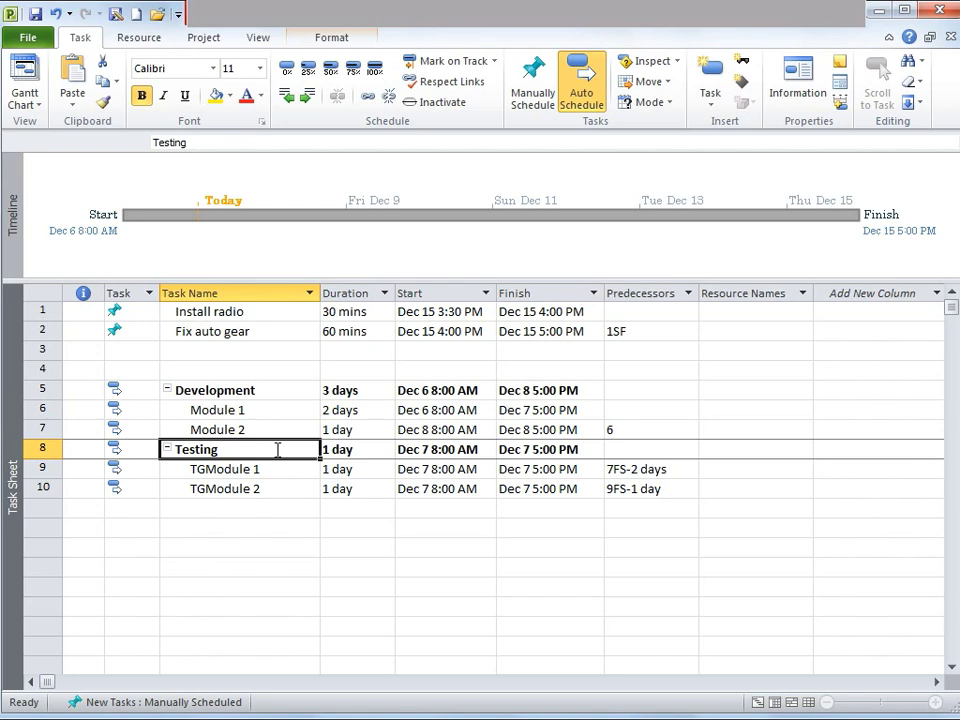
# - Show the empty Resource Sheet view, then undo back to the Gantt Chart with Ctrl+Z
pyautogui.click(24, 100)
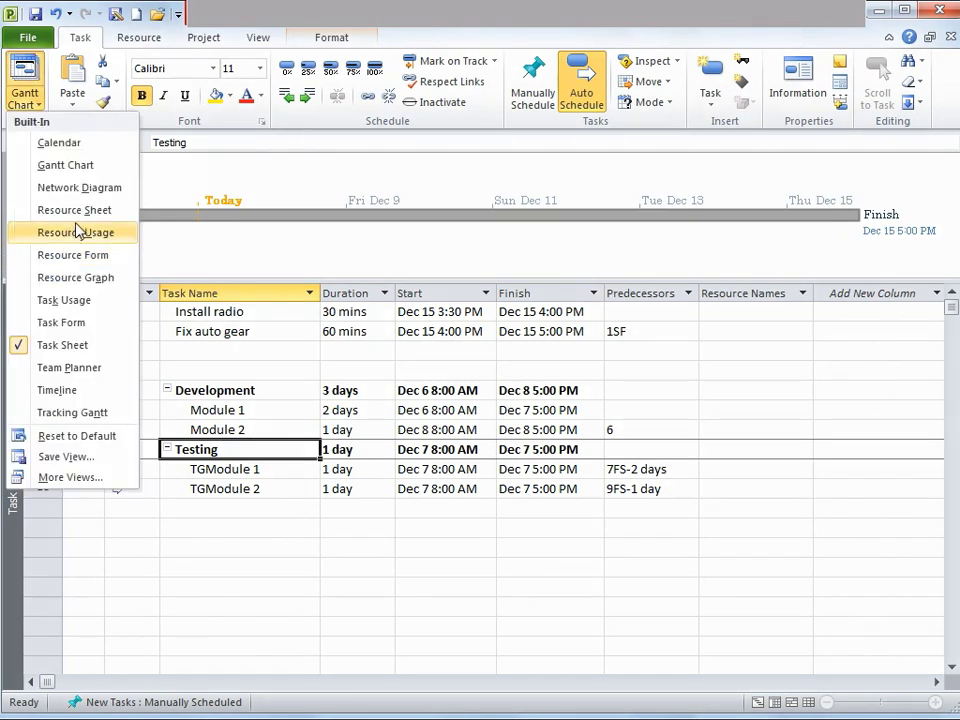
pyautogui.click(80, 212)
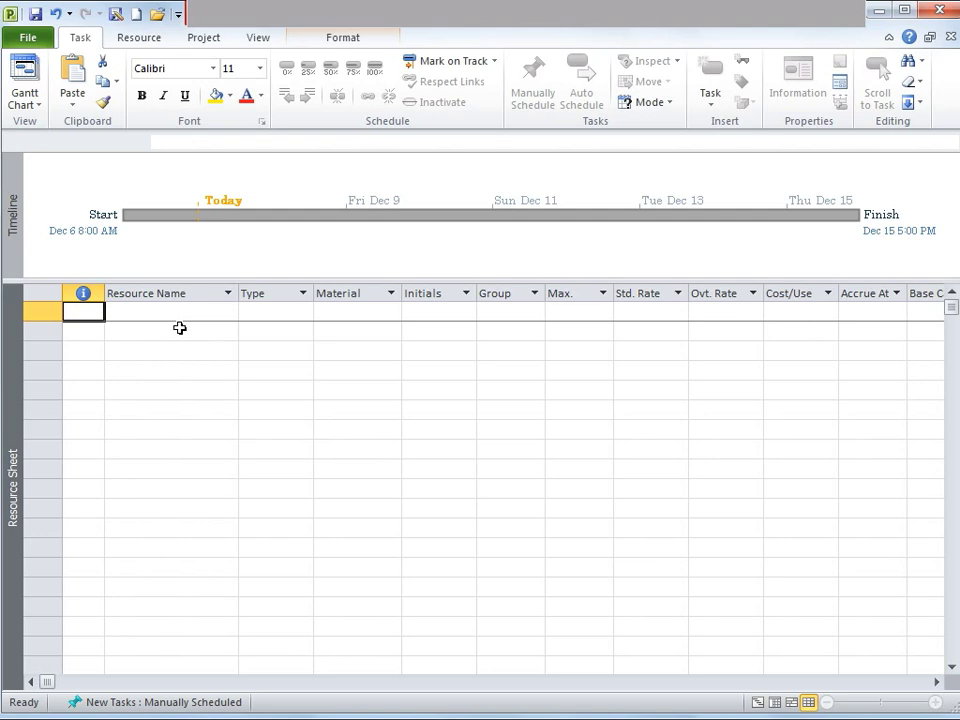
pyautogui.hotkey('ctrl', 'z')
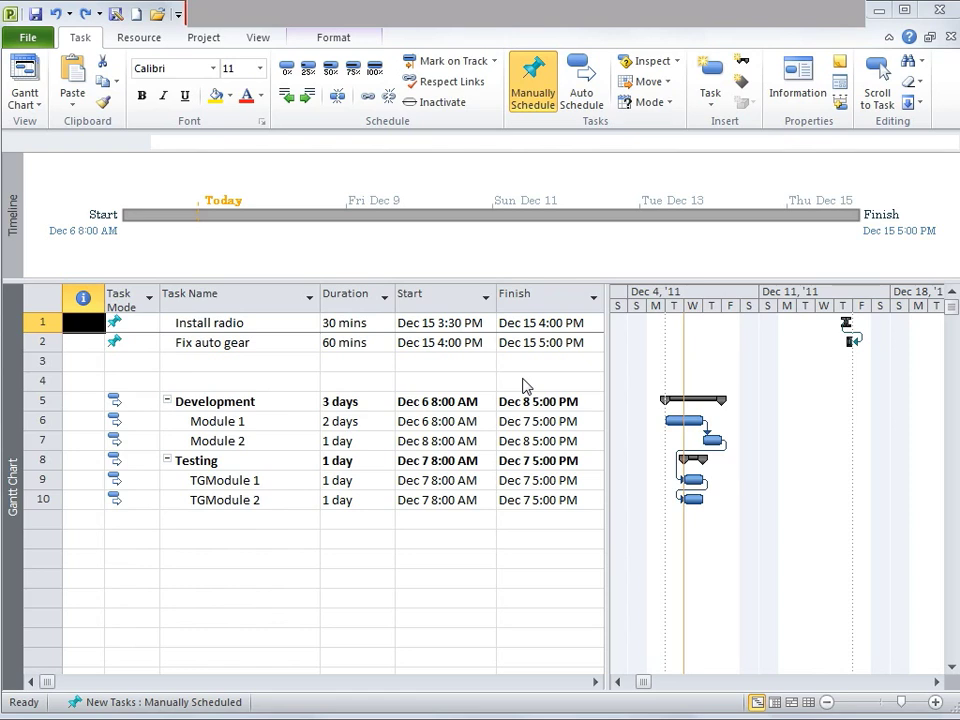
# - Select Module 1's duration and switch to the Tracking Gantt view with 0% complete labels
pyautogui.click(458, 245)
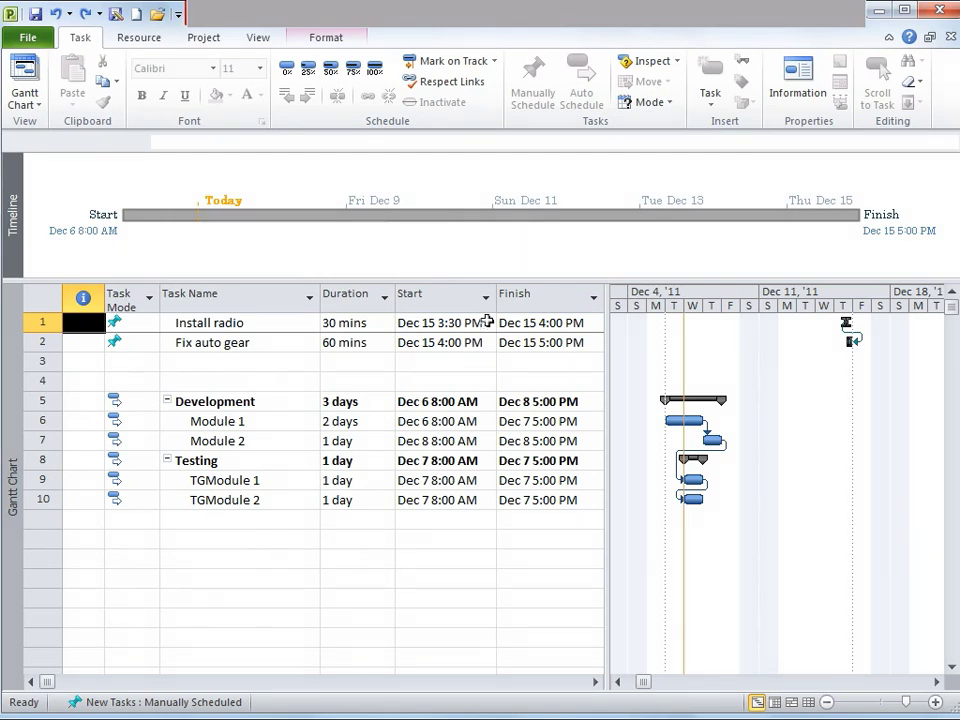
pyautogui.click(330, 421)
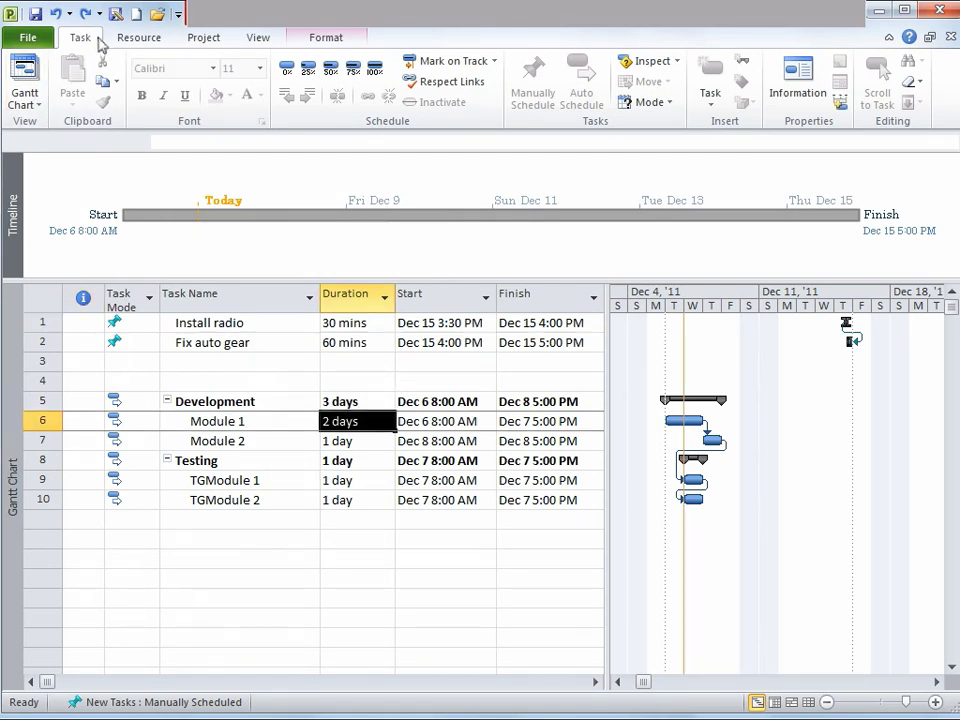
pyautogui.click(36, 106)
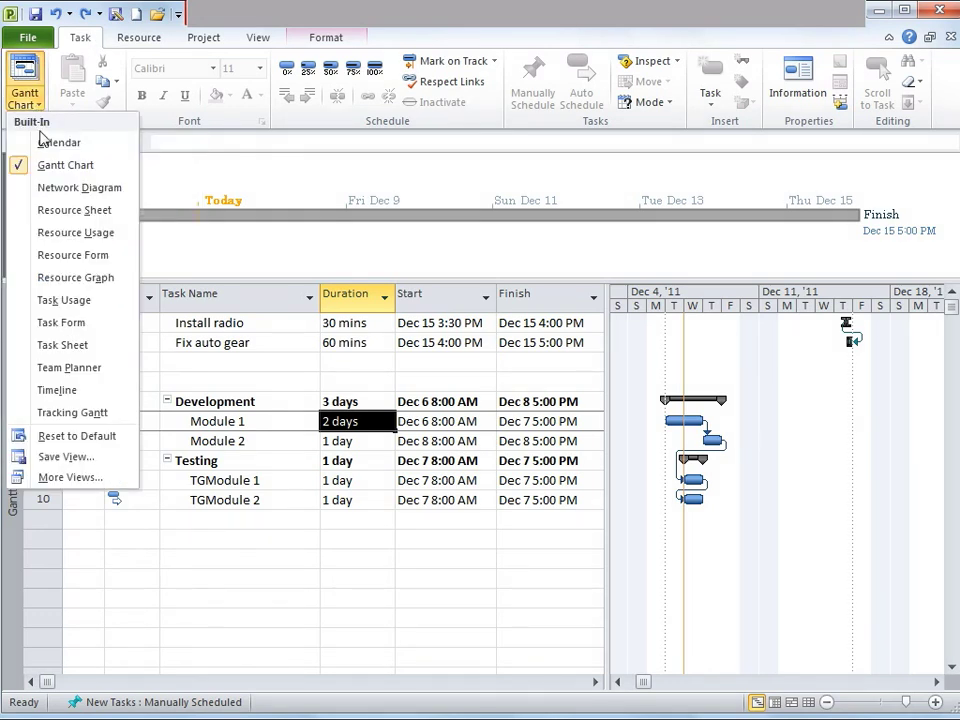
pyautogui.click(68, 416)
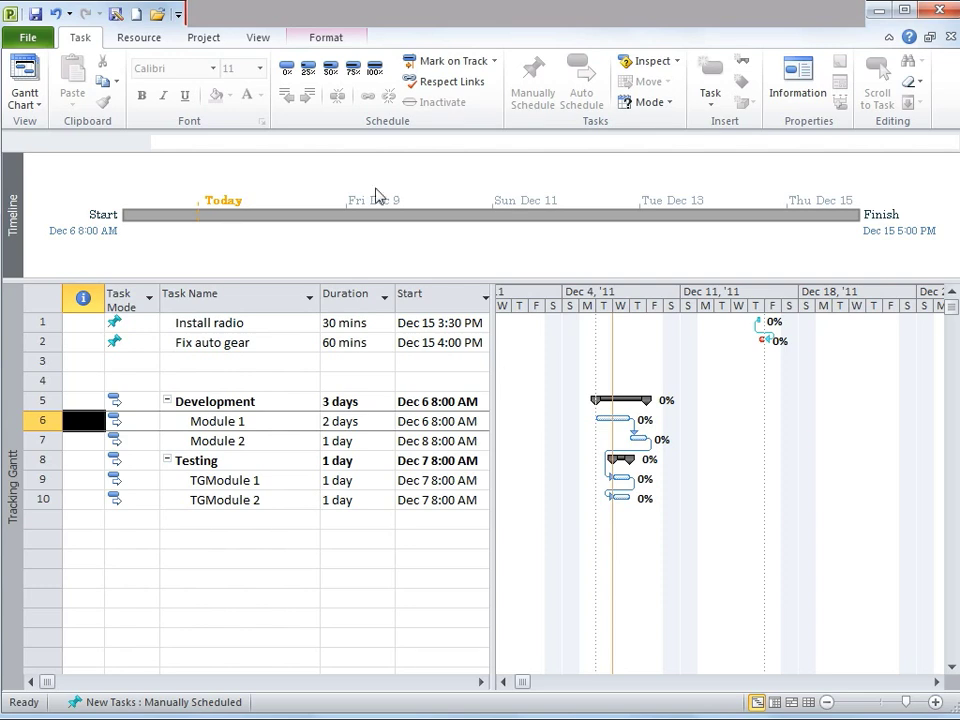
pyautogui.click(204, 38)
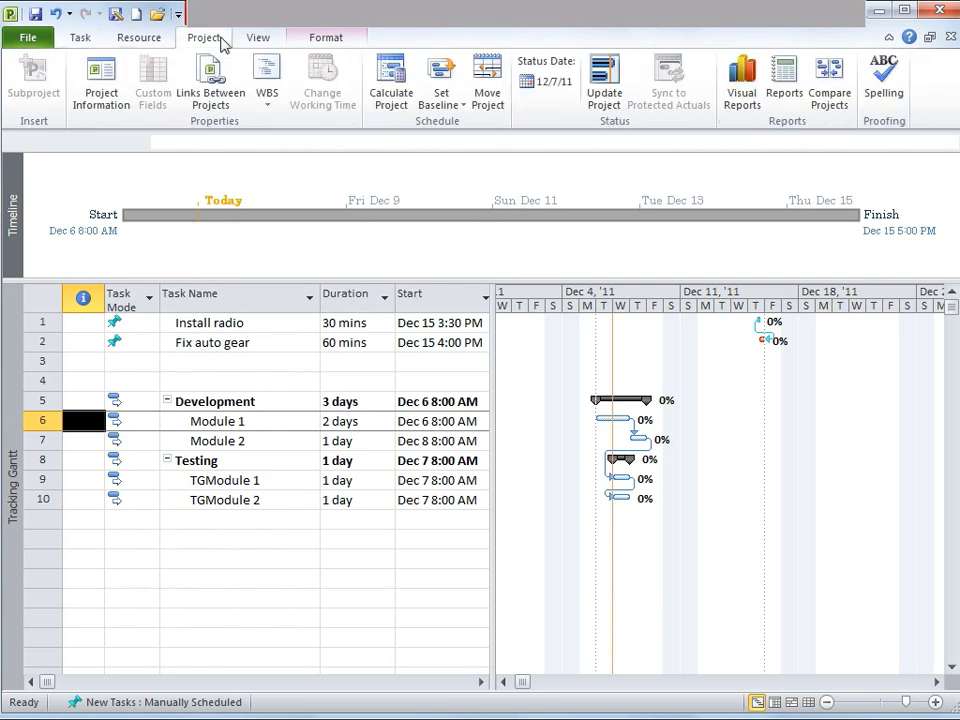
# - Save a baseline for the entire project in the default Baseline slot
pyautogui.click(462, 110)
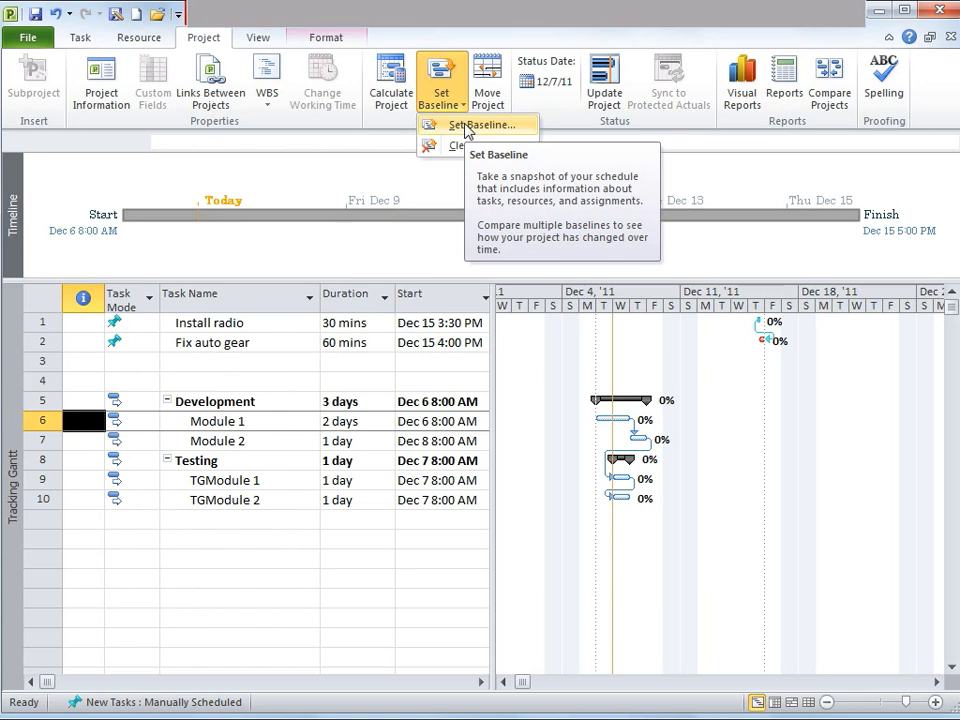
pyautogui.click(222, 40)
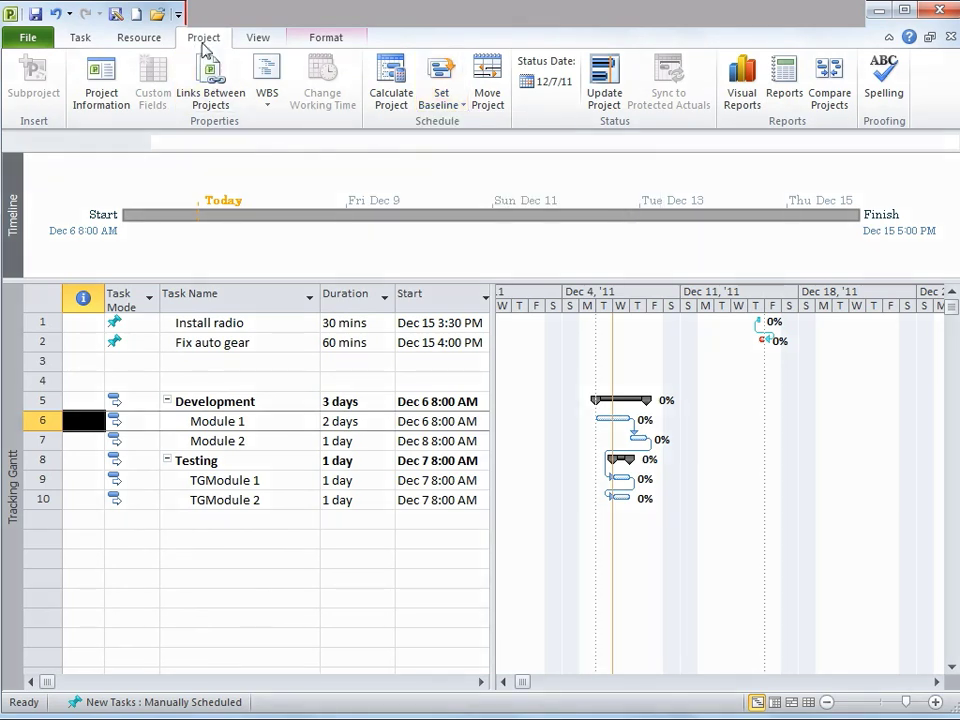
pyautogui.click(443, 110)
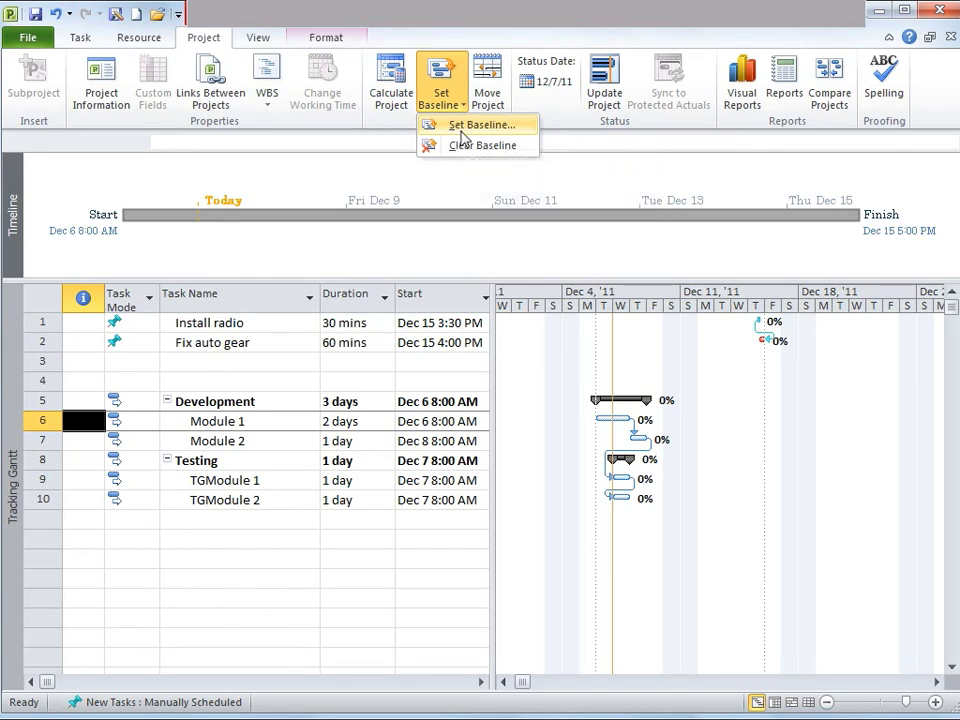
pyautogui.click(463, 128)
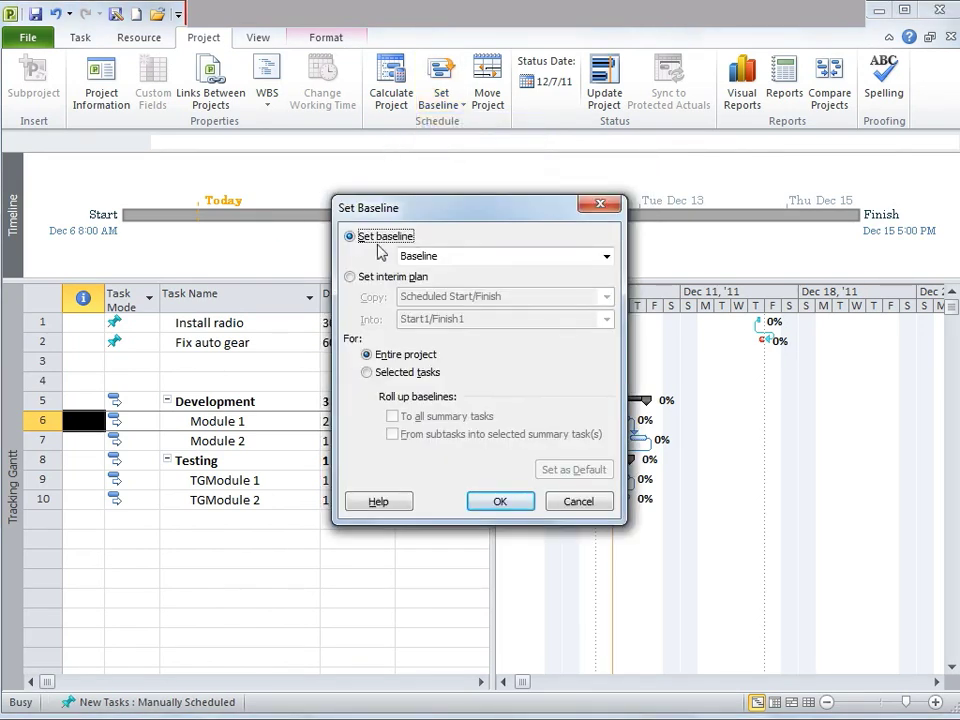
pyautogui.click(540, 261)
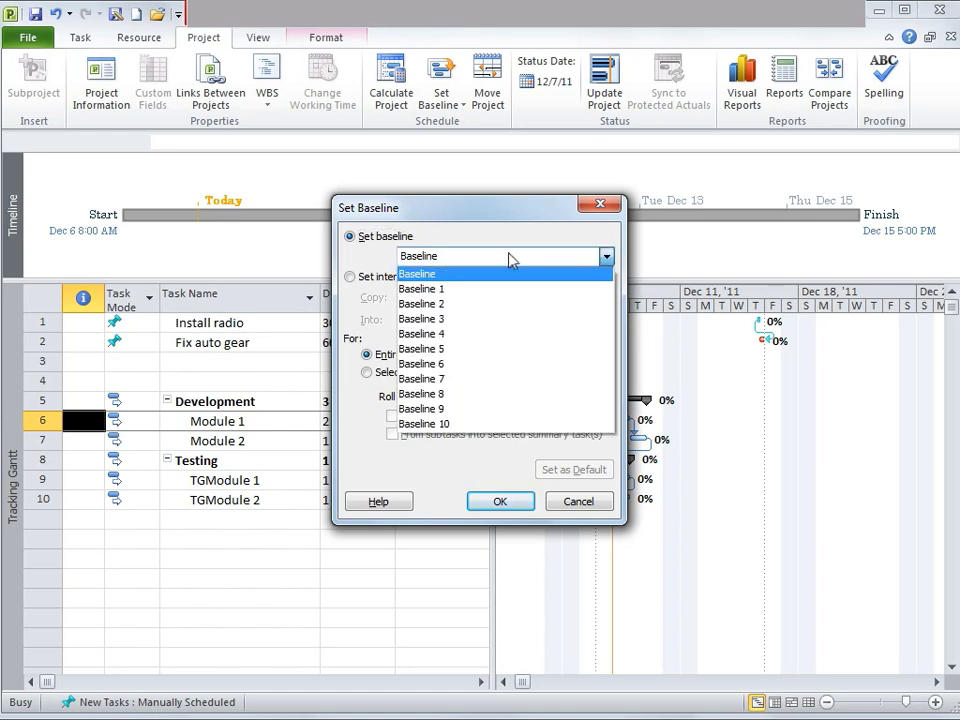
pyautogui.click(424, 276)
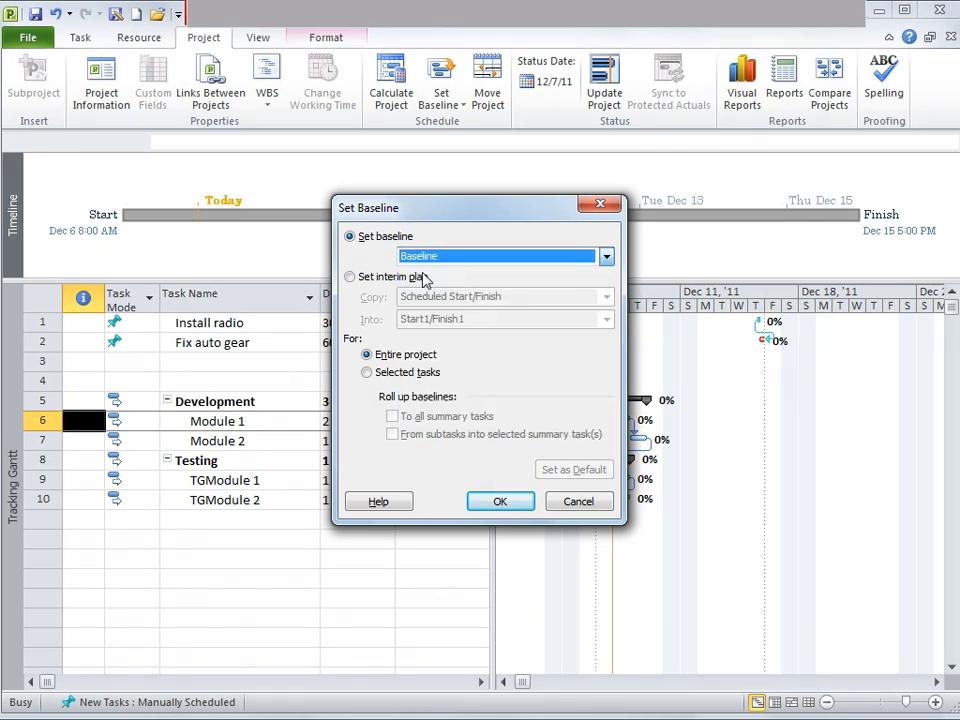
pyautogui.click(501, 503)
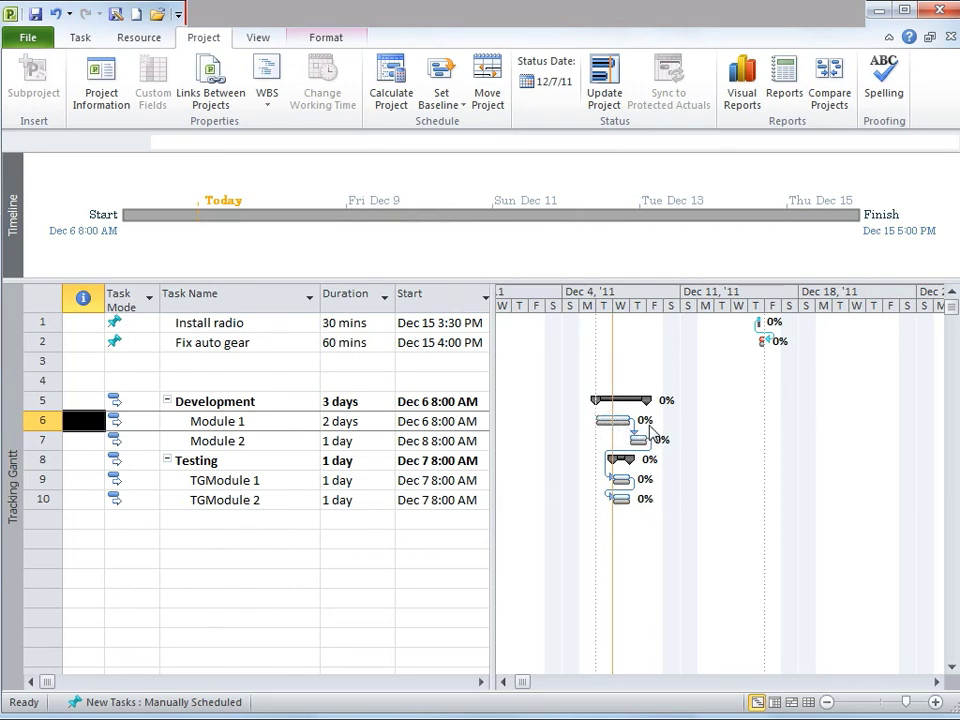
# - Change Module 1's duration to 3 days
pyautogui.moveTo(610, 431)
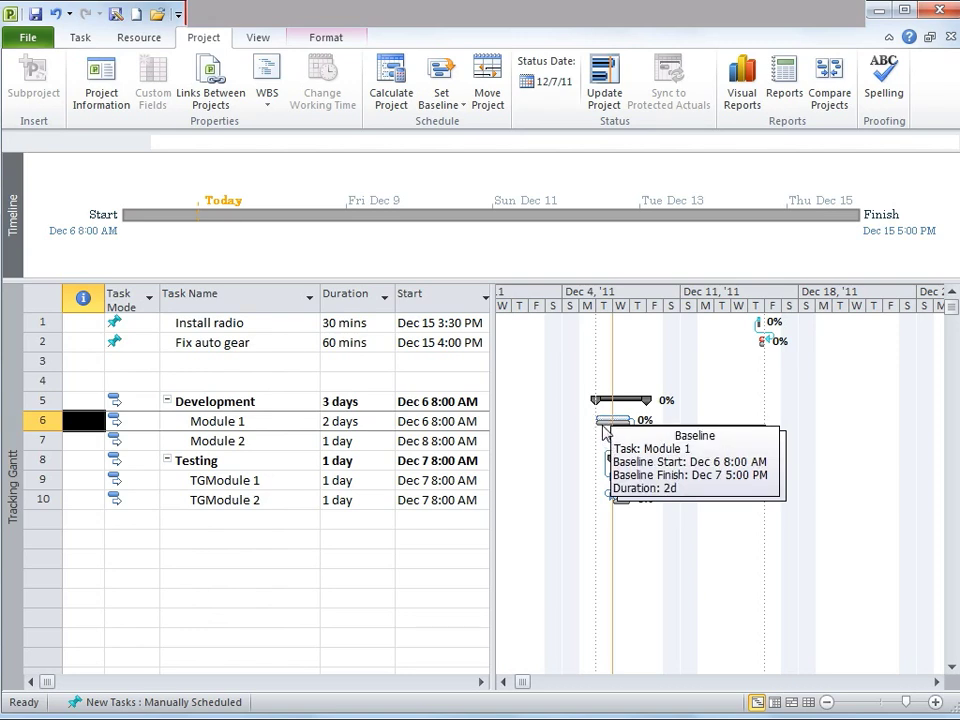
pyautogui.click(355, 425)
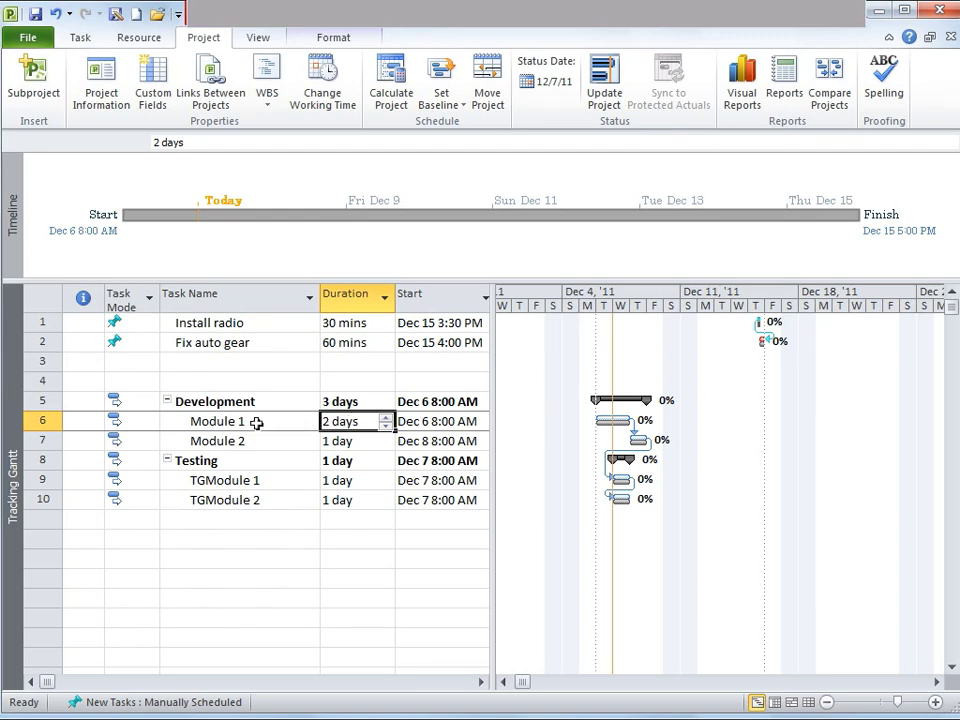
pyautogui.write('3')
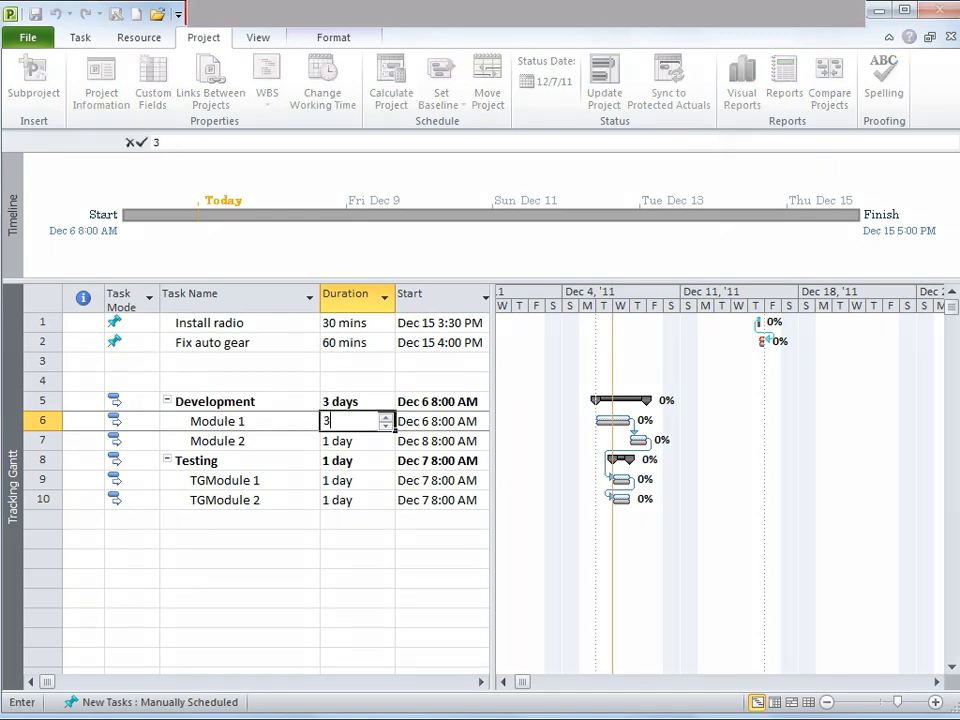
pyautogui.press('Return')
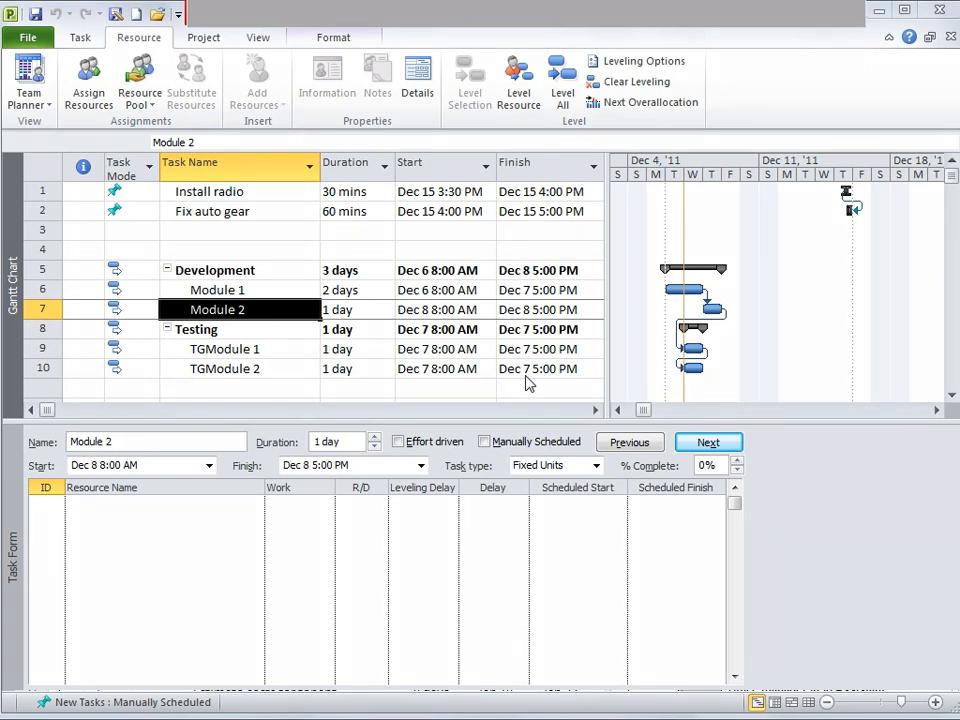
pyautogui.click(293, 272)
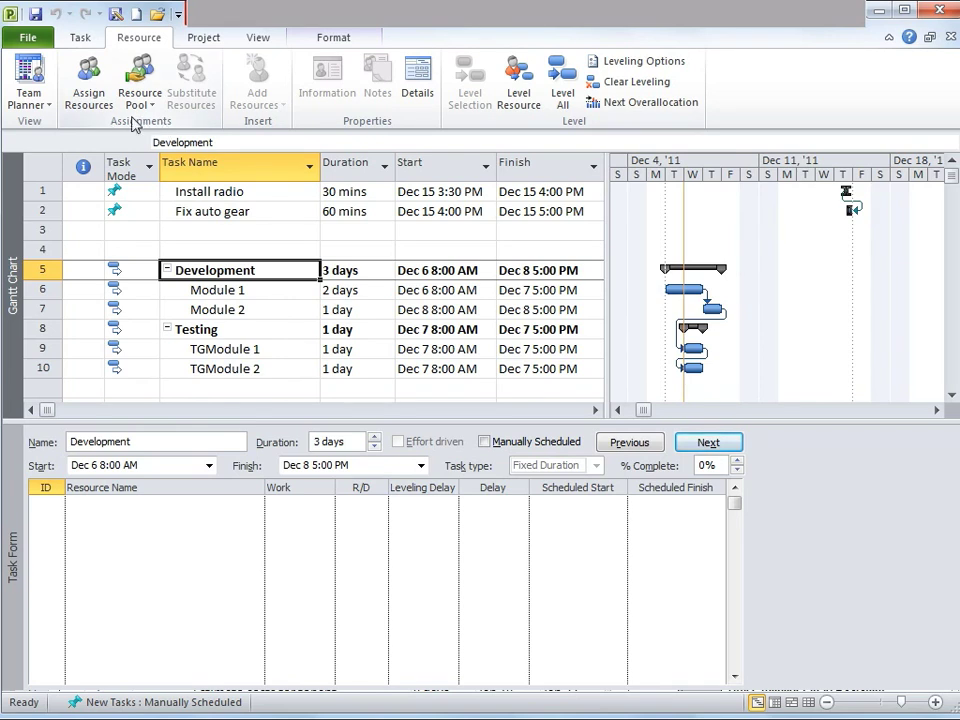
pyautogui.click(80, 97)
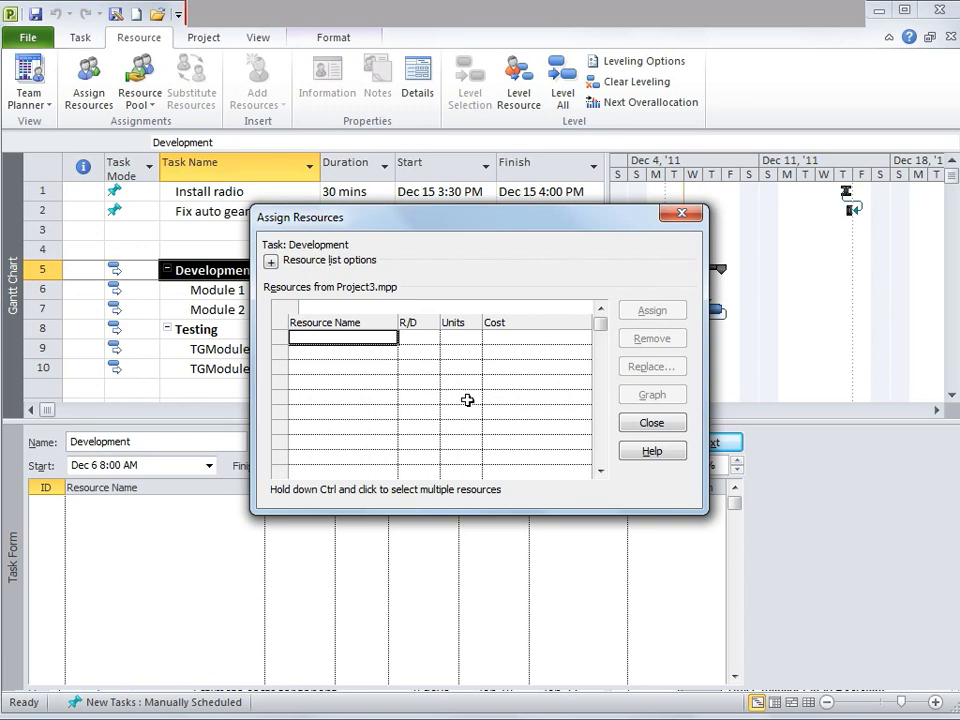
pyautogui.click(651, 423)
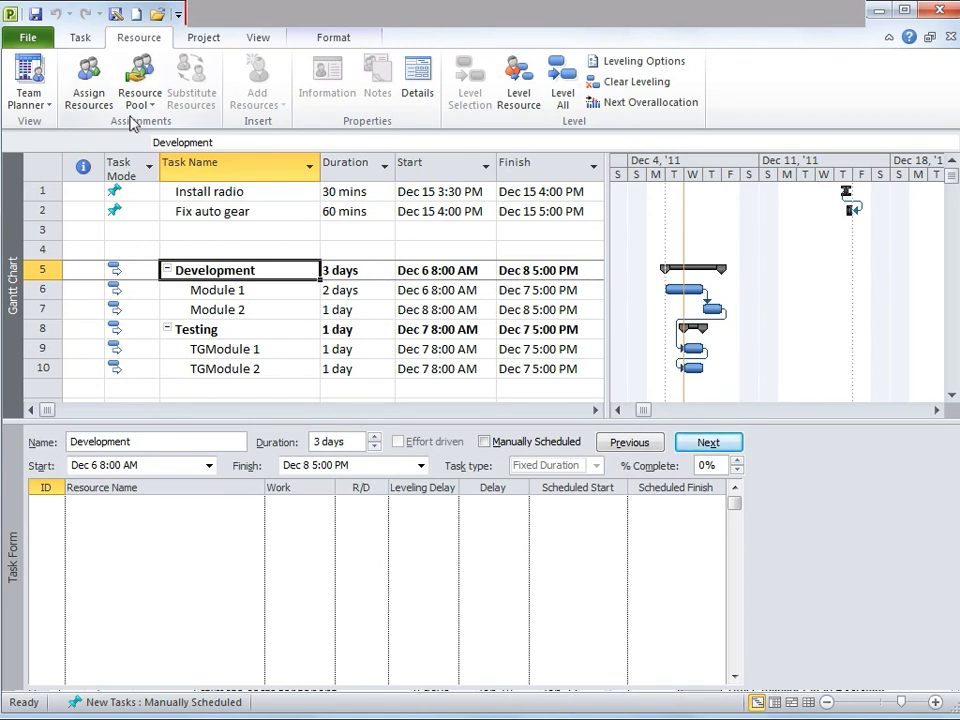
pyautogui.click(263, 40)
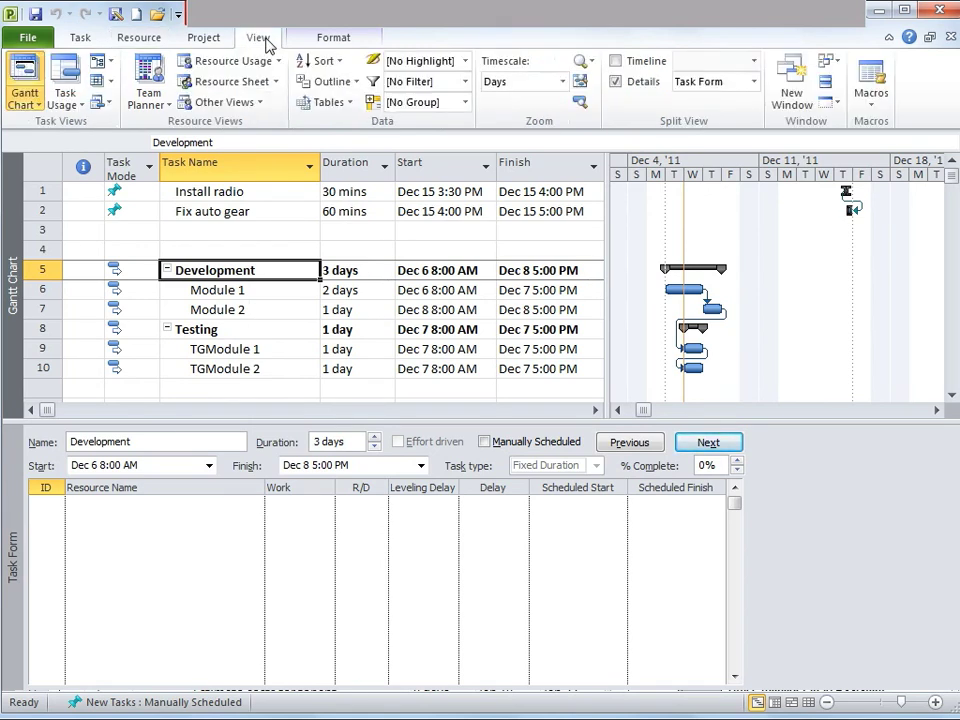
# - Switch to the empty Resource Sheet and bring up the Resource Pool options
pyautogui.click(224, 90)
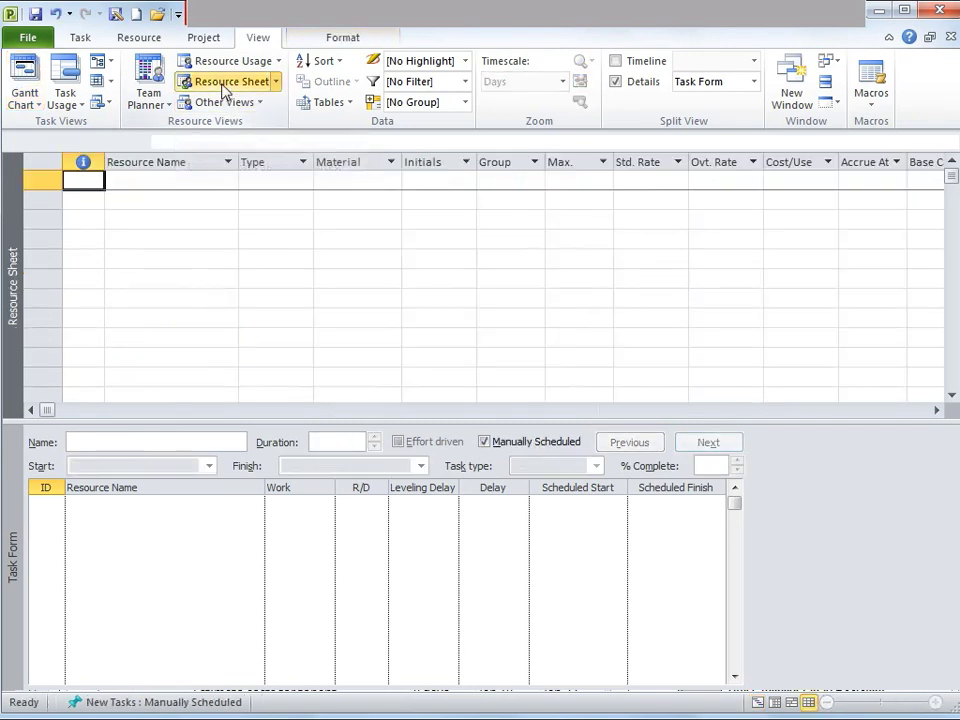
pyautogui.click(153, 179)
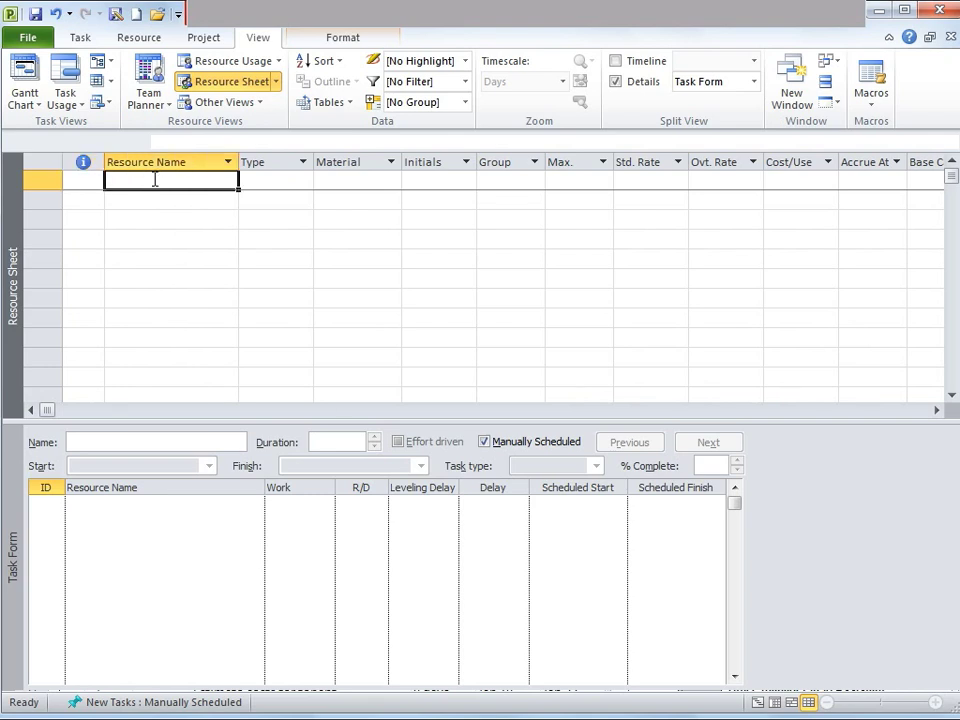
pyautogui.press('Tab')
pyautogui.press('Tab')
pyautogui.press('Tab')
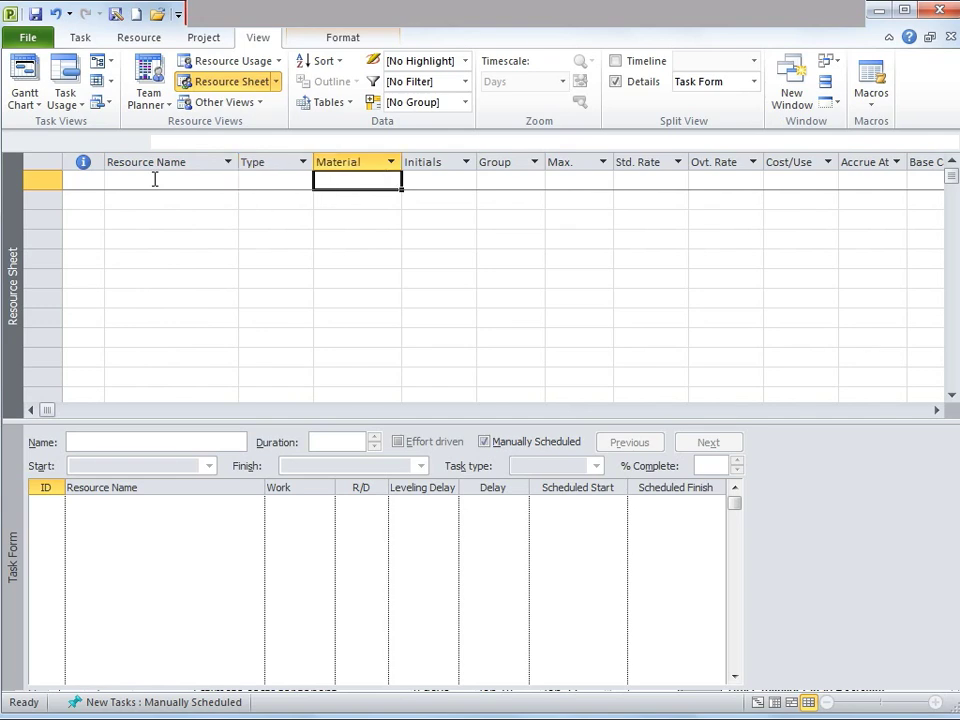
pyautogui.press('Tab')
pyautogui.hotkey('shift', 'Tab')
pyautogui.hotkey('shift', 'Tab')
pyautogui.hotkey('shift', 'Tab')
pyautogui.hotkey('shift', 'Tab')
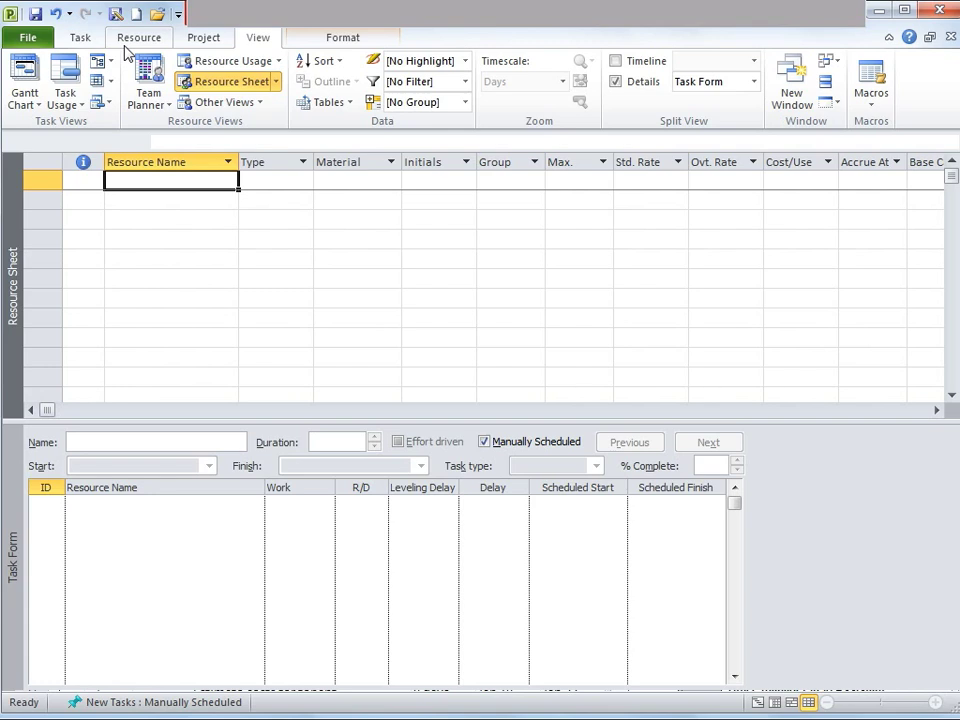
pyautogui.click(125, 45)
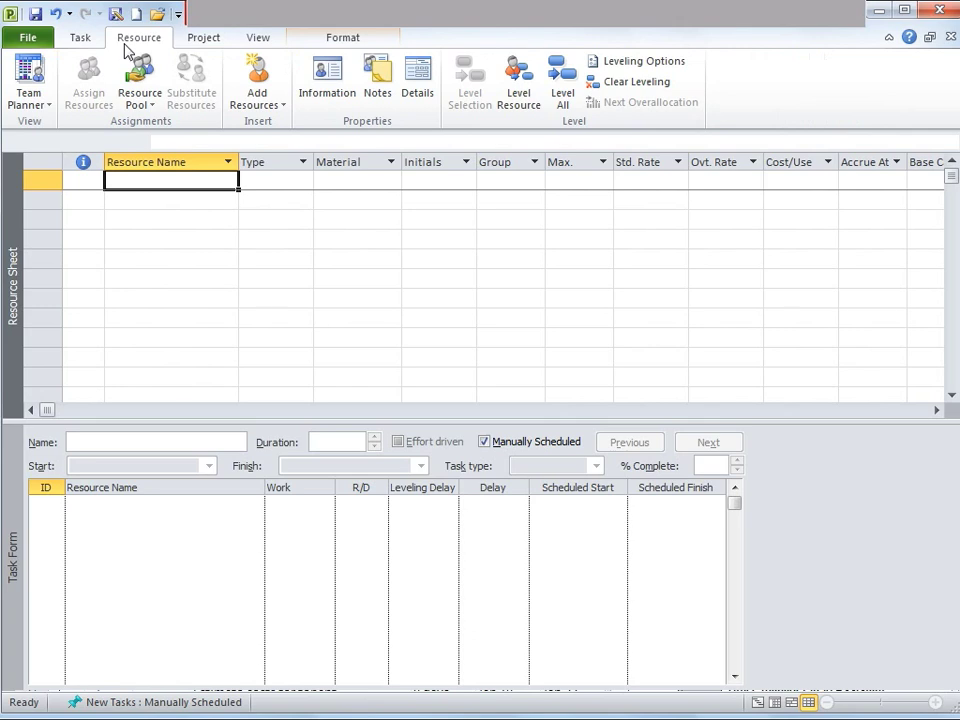
pyautogui.click(140, 98)
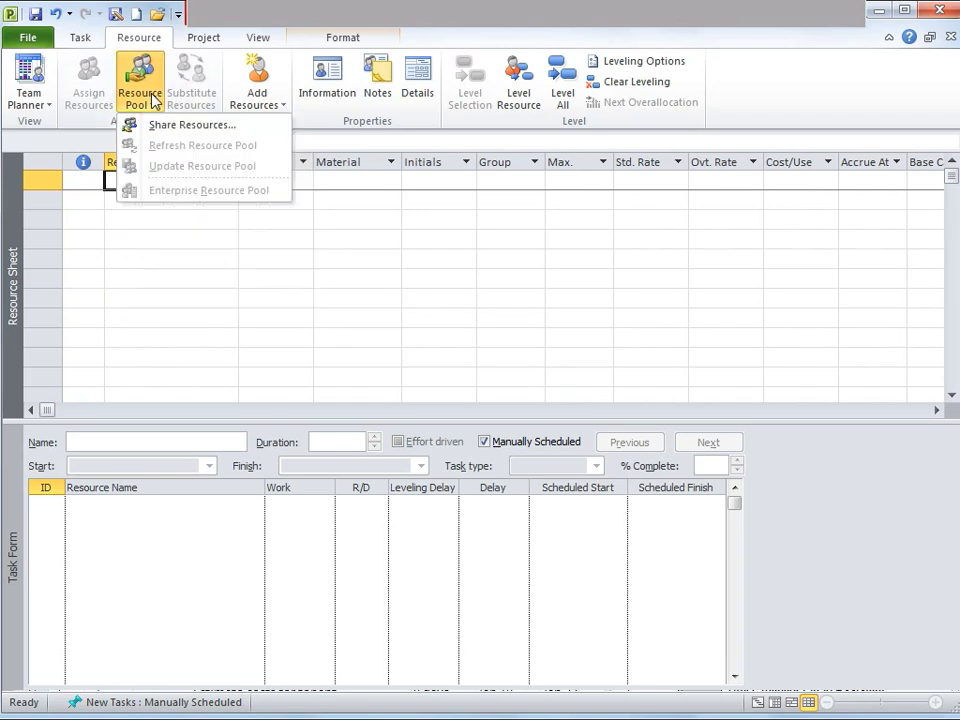
# - Share resources using the pool file ShowResource.mpp
pyautogui.click(152, 128)
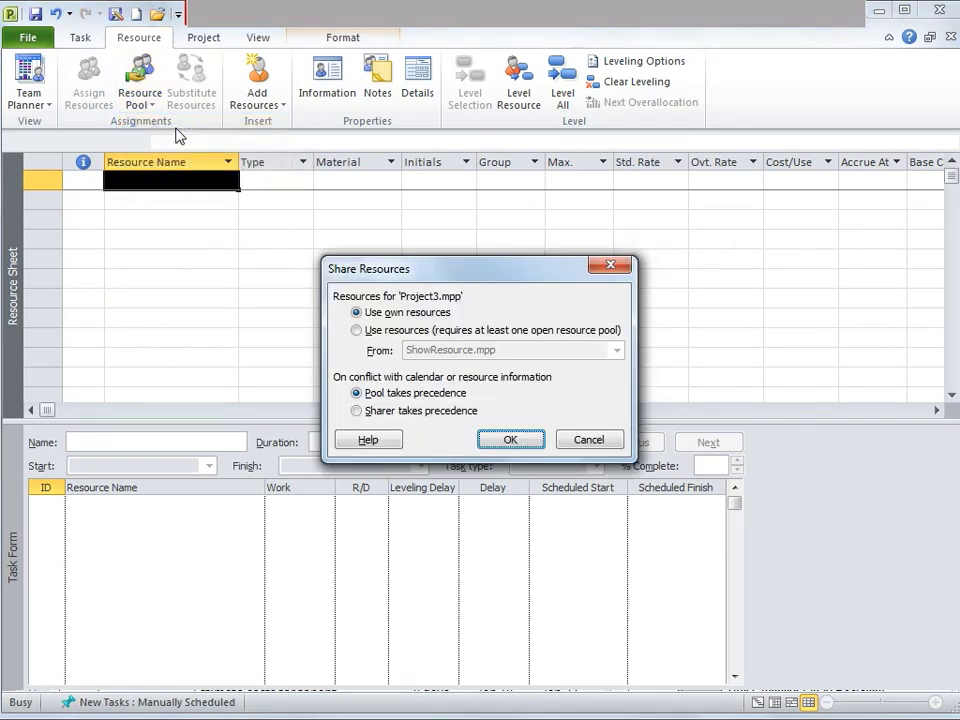
pyautogui.click(357, 332)
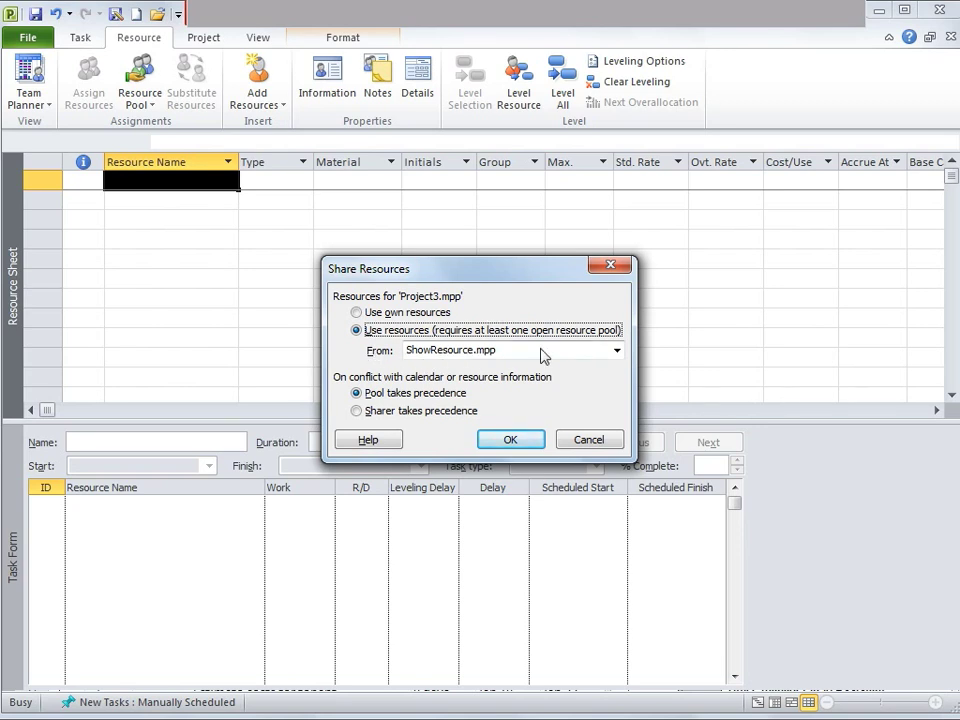
pyautogui.click(617, 350)
pyautogui.click(617, 350)
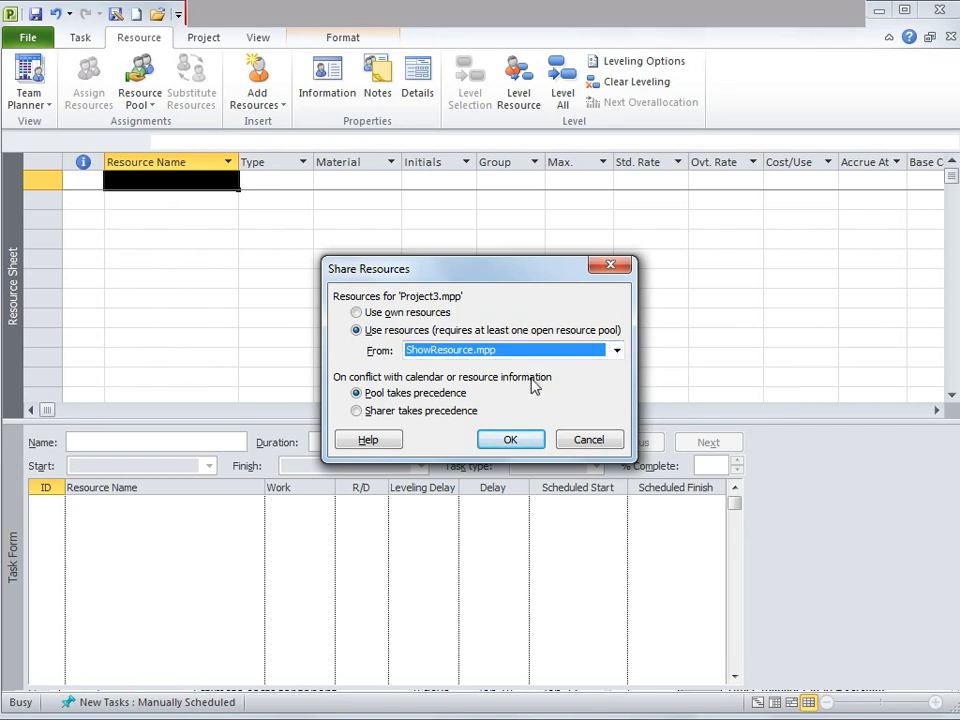
pyautogui.click(512, 440)
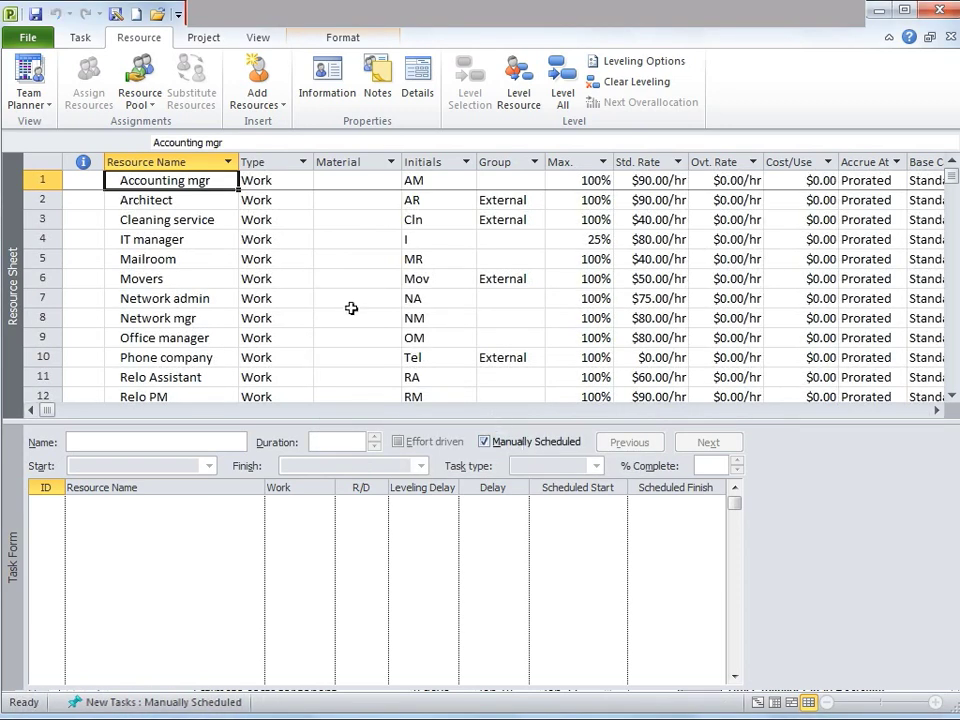
pyautogui.click(174, 240)
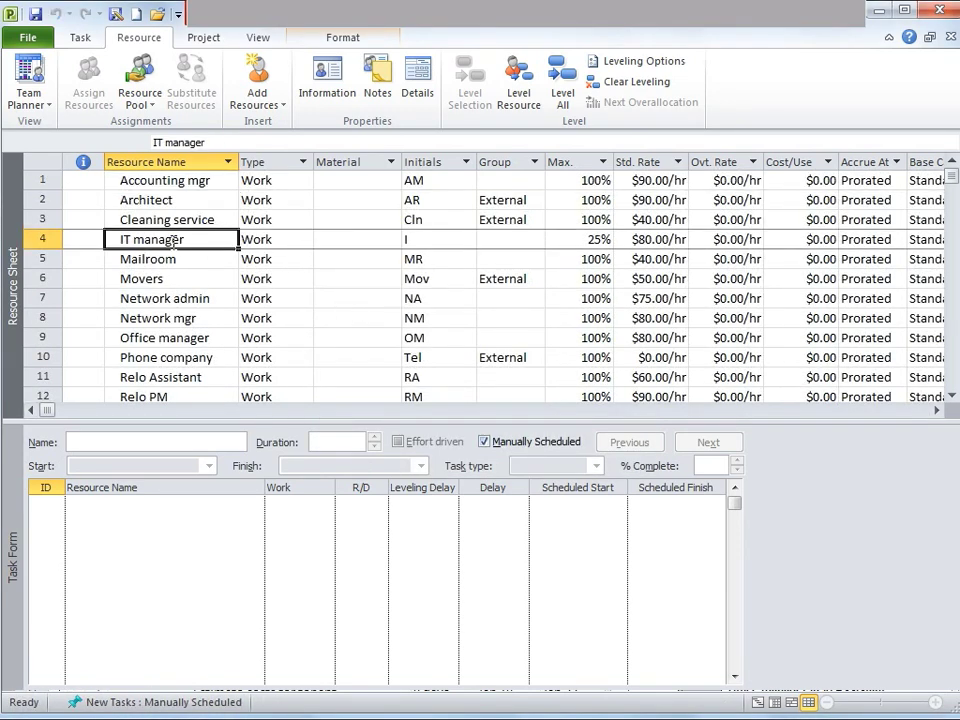
pyautogui.press('Up')
pyautogui.press('Up')
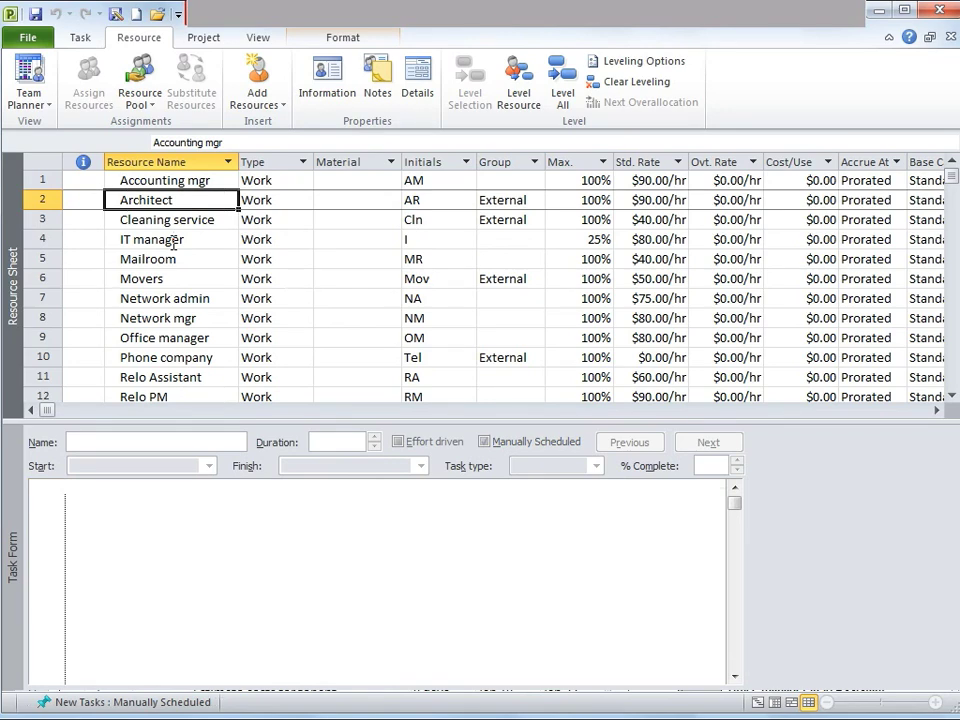
pyautogui.press('Down')
pyautogui.press('Down')
pyautogui.press('Down')
pyautogui.press('Down')
pyautogui.press('Down')
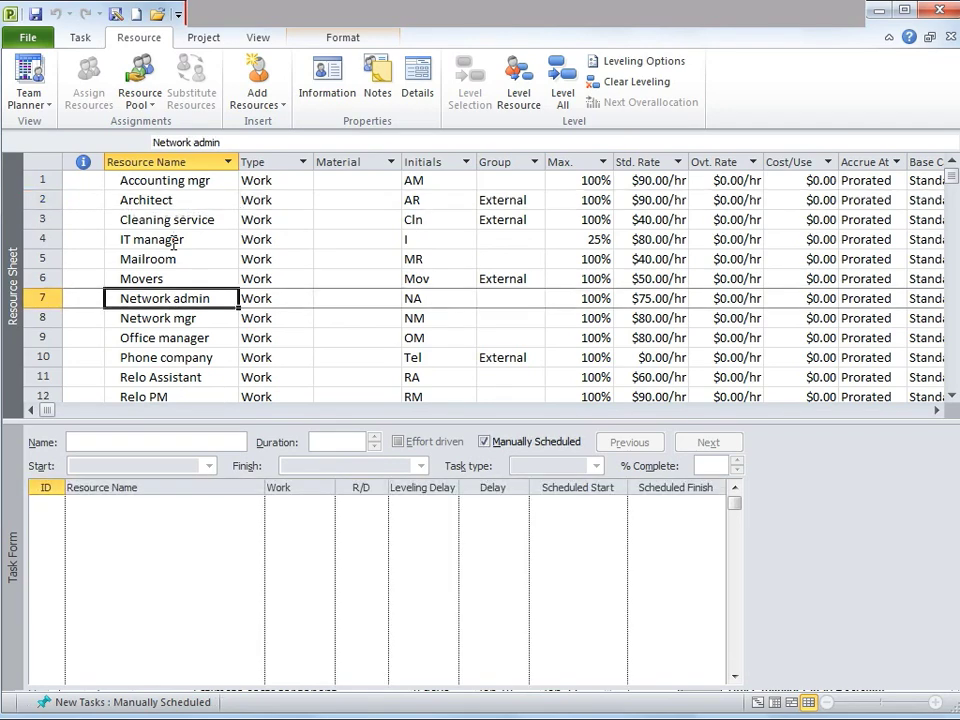
# - Return to the Gantt Chart view and select the Module 1 task
pyautogui.click(80, 40)
pyautogui.click(27, 72)
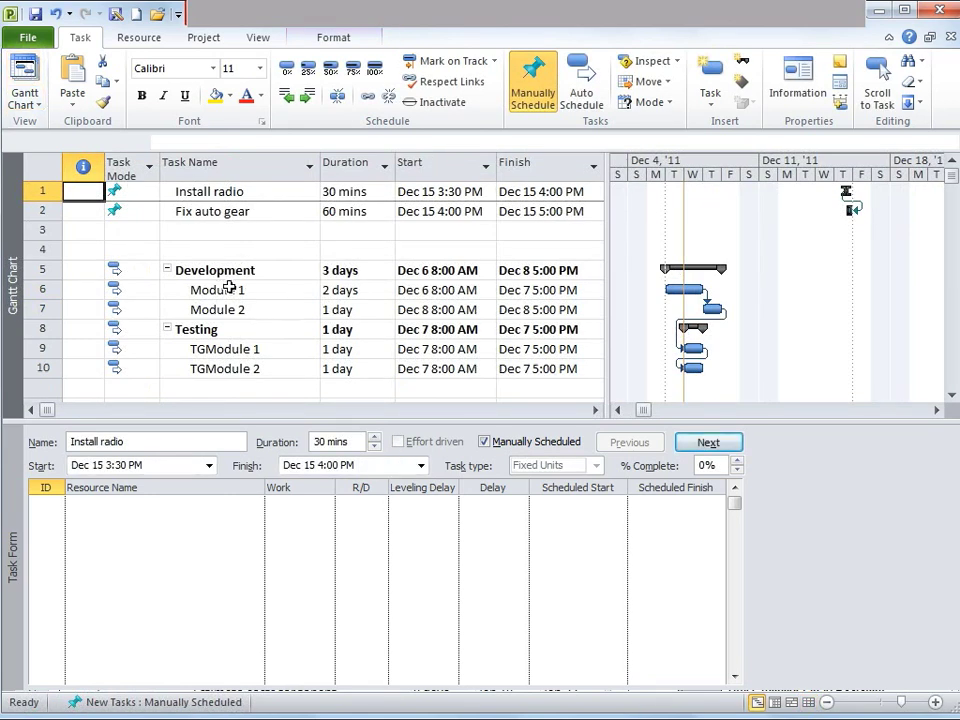
pyautogui.click(230, 289)
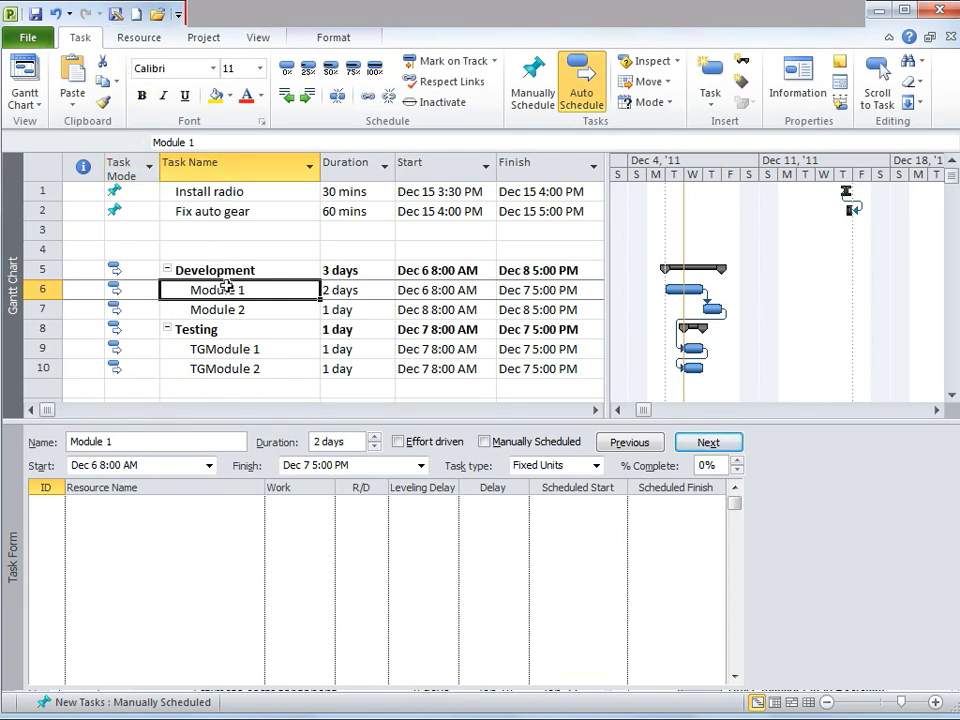
pyautogui.click(136, 38)
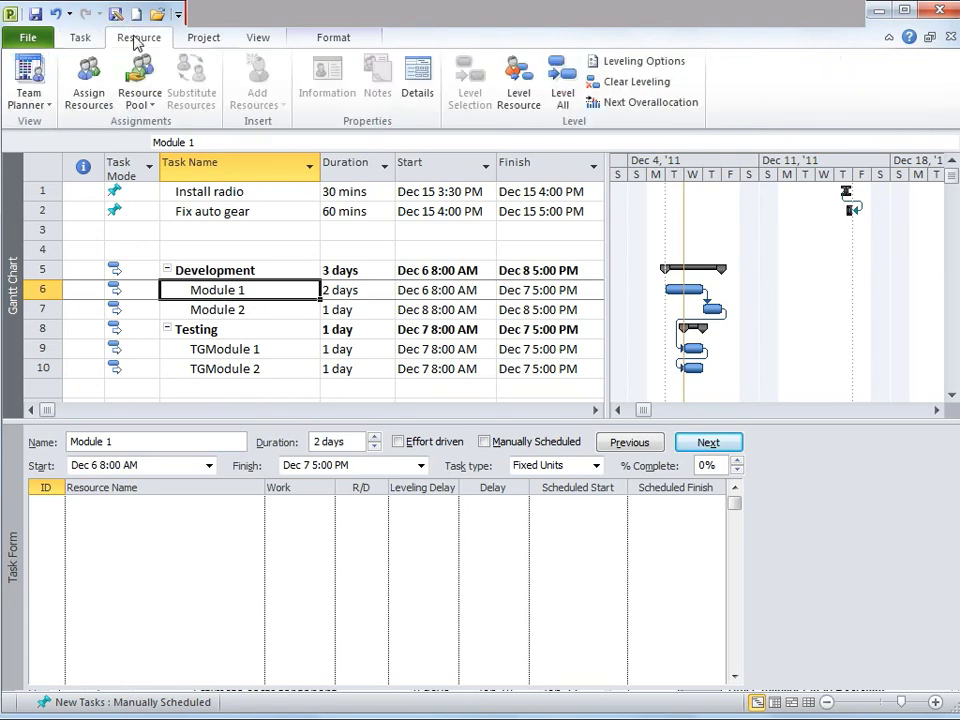
# - Assign the Office manager resource to Module 1, giving 16h of work
pyautogui.click(88, 95)
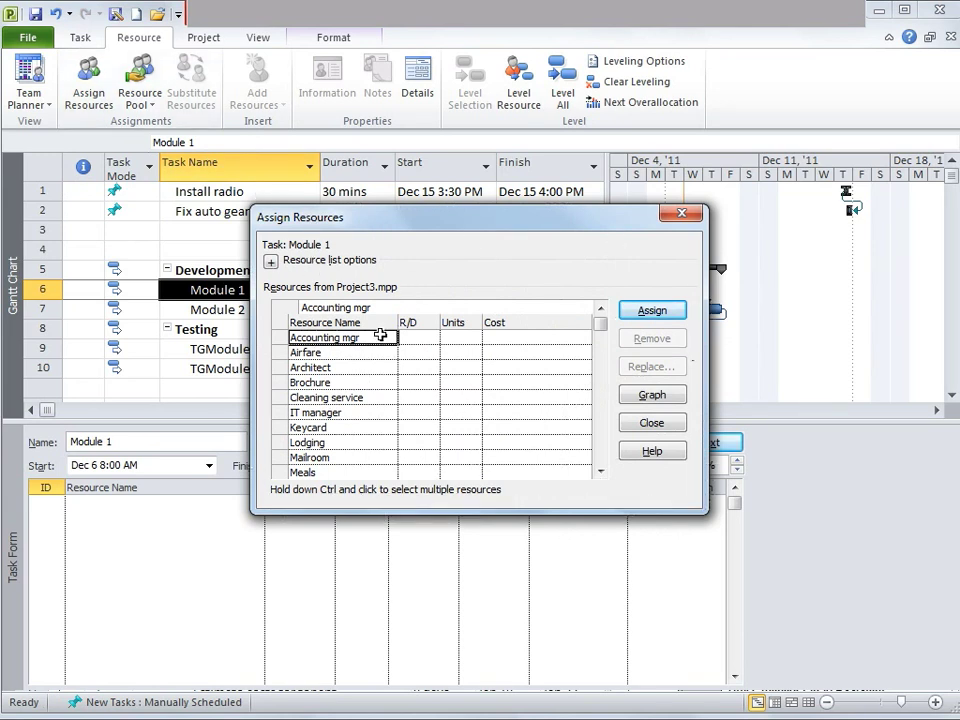
pyautogui.click(601, 471)
pyautogui.click(601, 309)
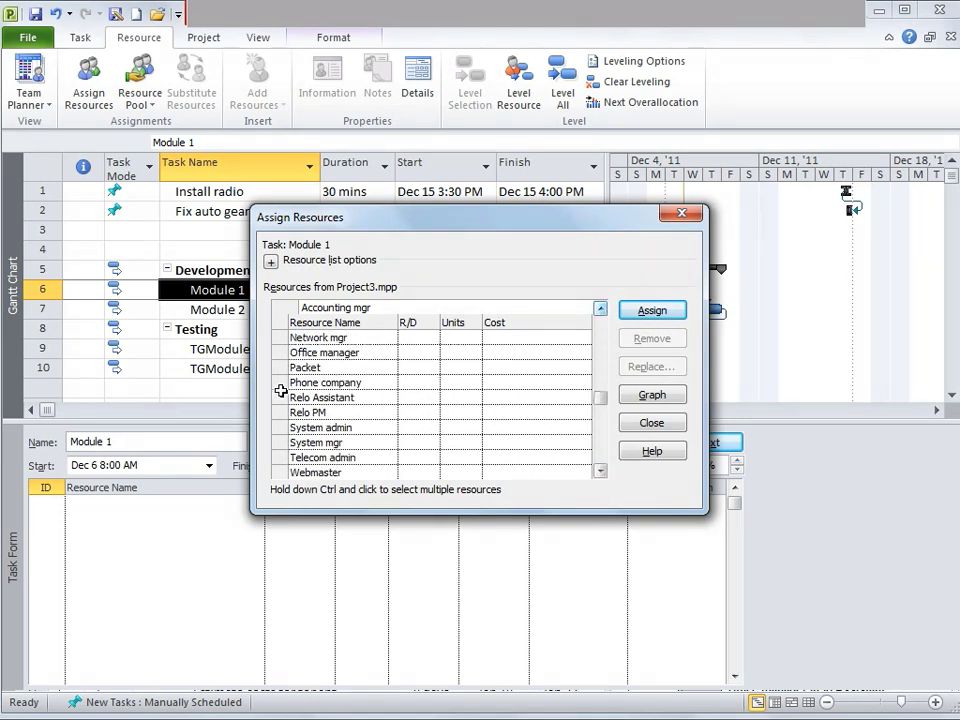
pyautogui.click(363, 353)
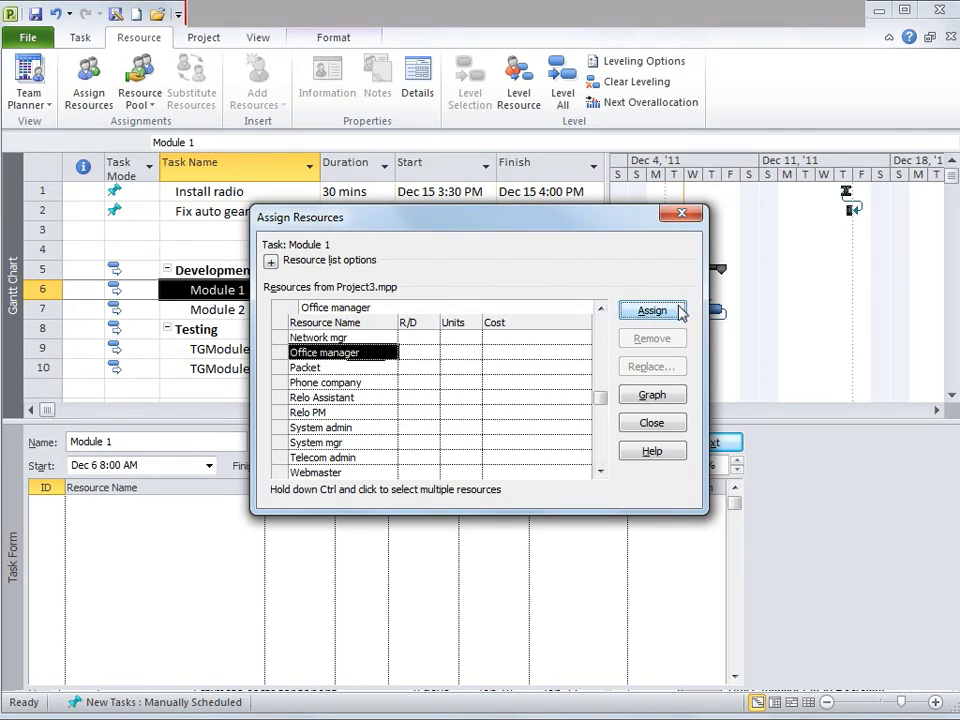
pyautogui.click(680, 311)
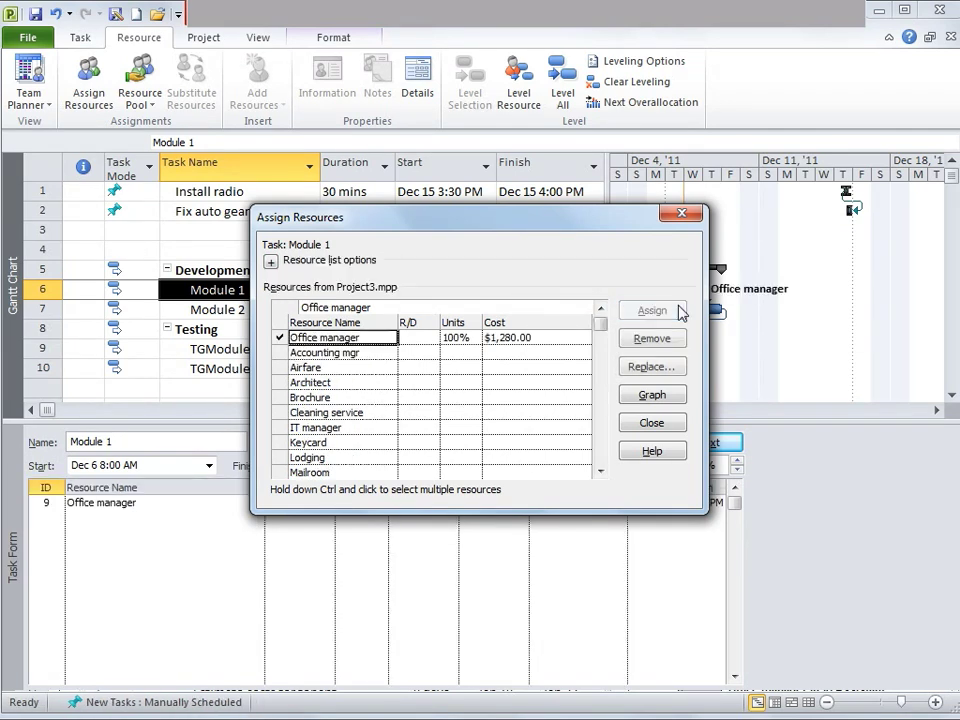
pyautogui.click(650, 424)
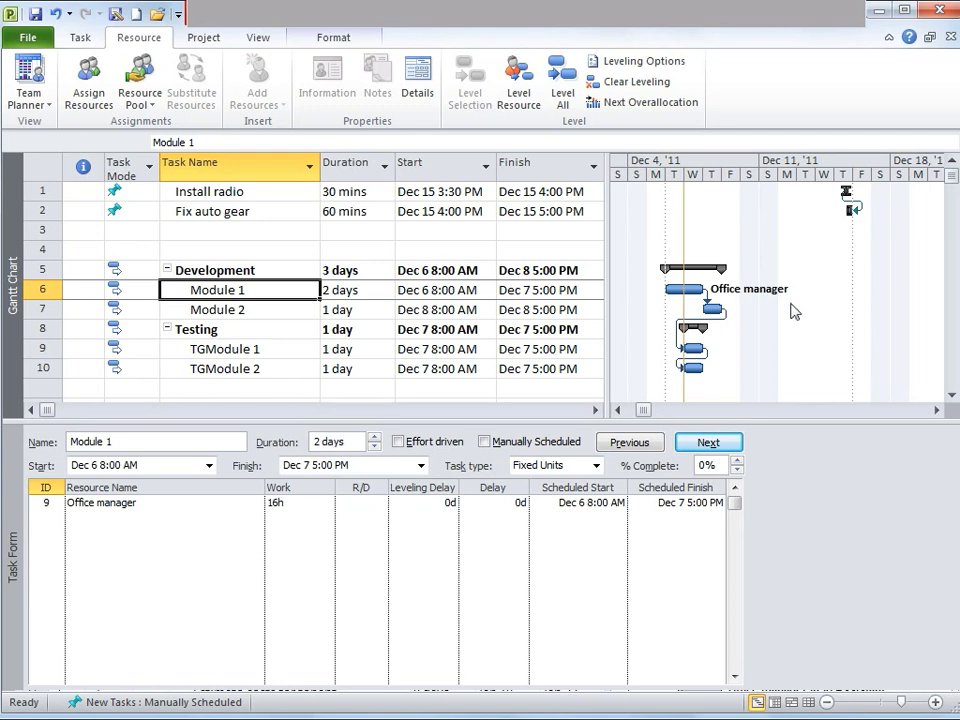
# - Show the Work fields (Units, Work, Ovt. Work) in Module 1's Task Form
pyautogui.click(299, 507)
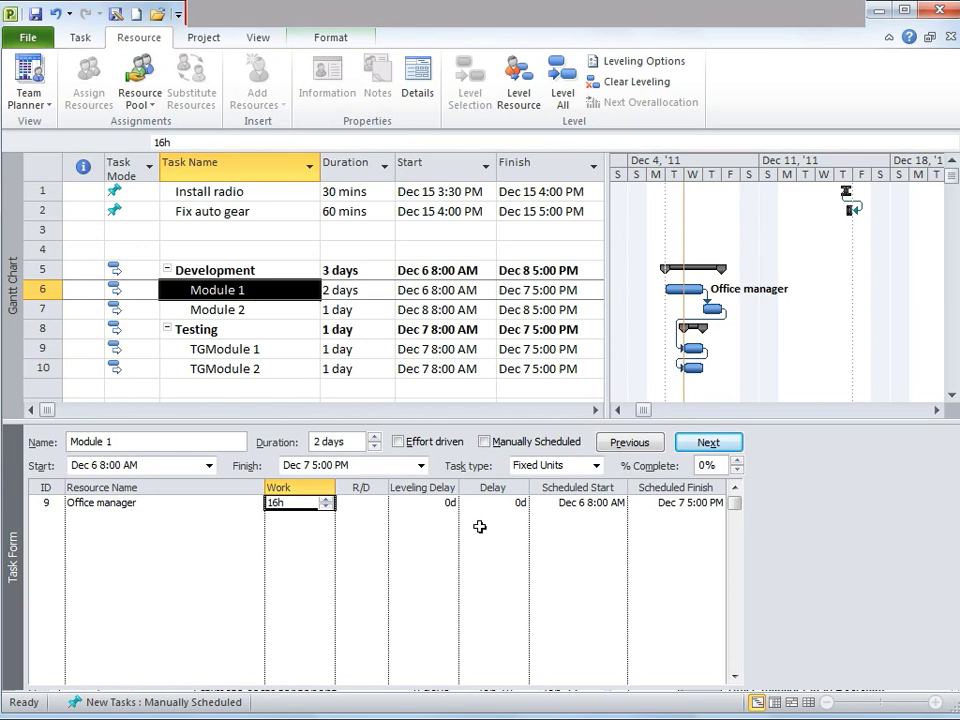
pyautogui.rightClick(212, 490)
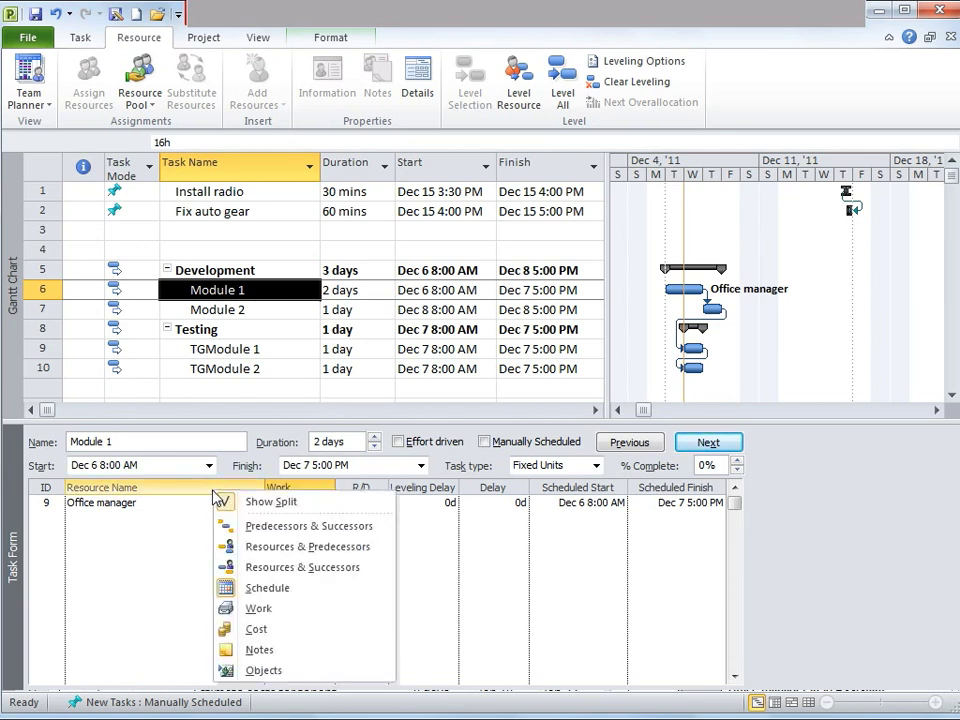
pyautogui.click(258, 611)
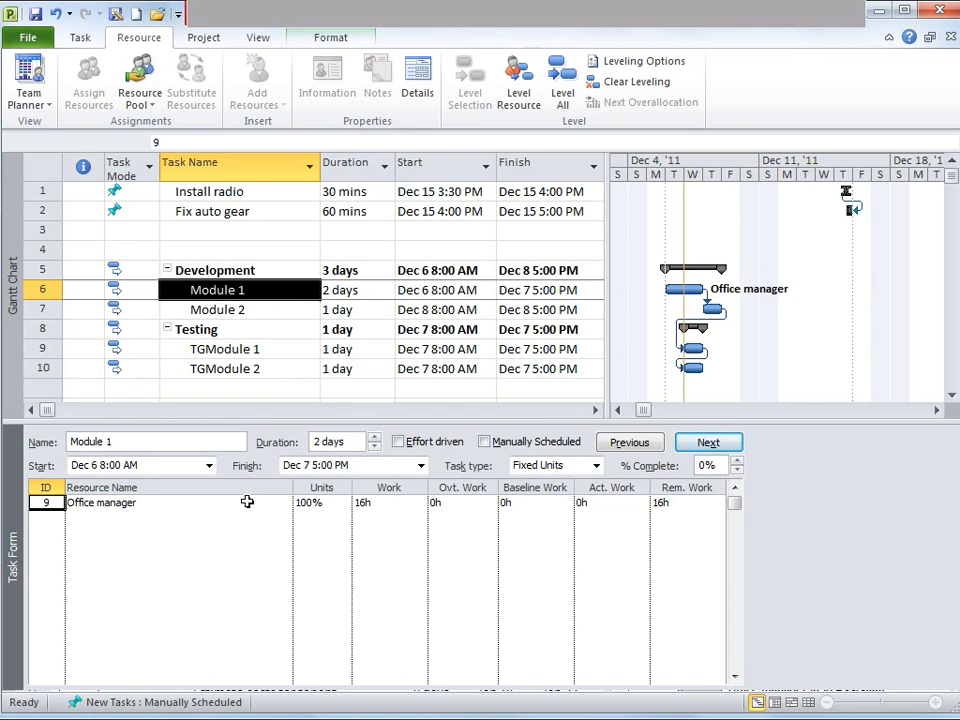
# - Reduce Office manager's units on Module 1 to 50%, stretching it to 4 days
pyautogui.click(315, 503)
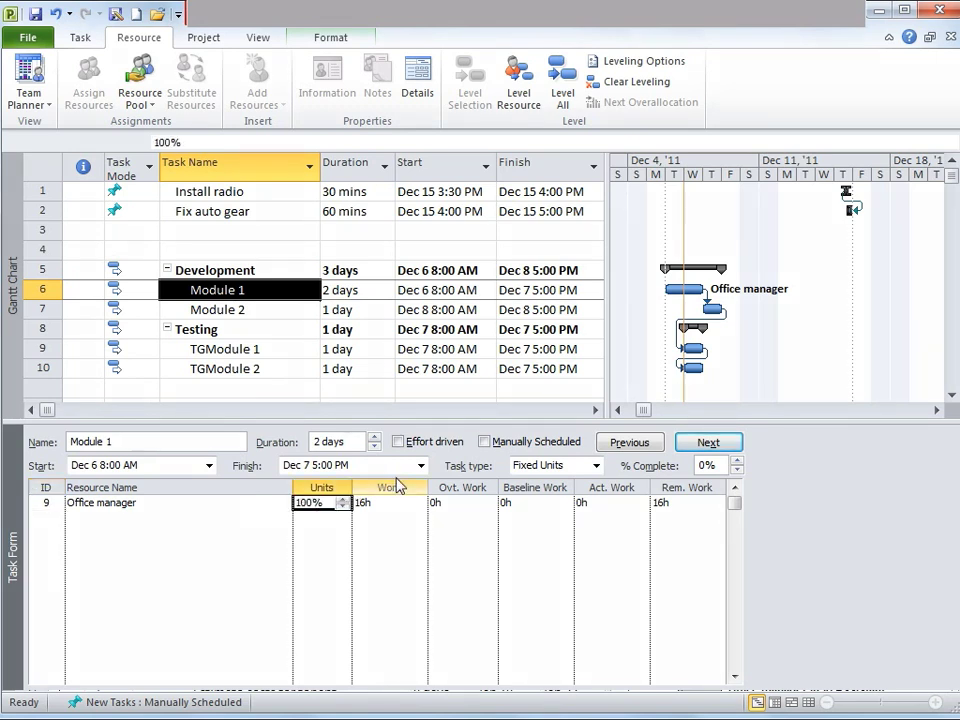
pyautogui.click(342, 507)
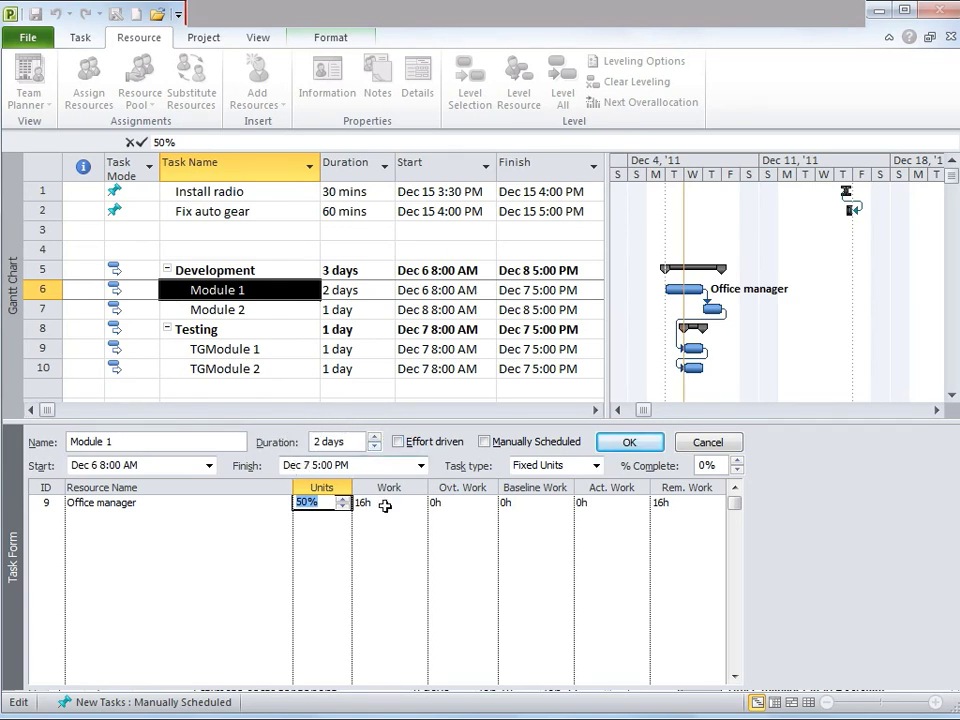
pyautogui.click(623, 443)
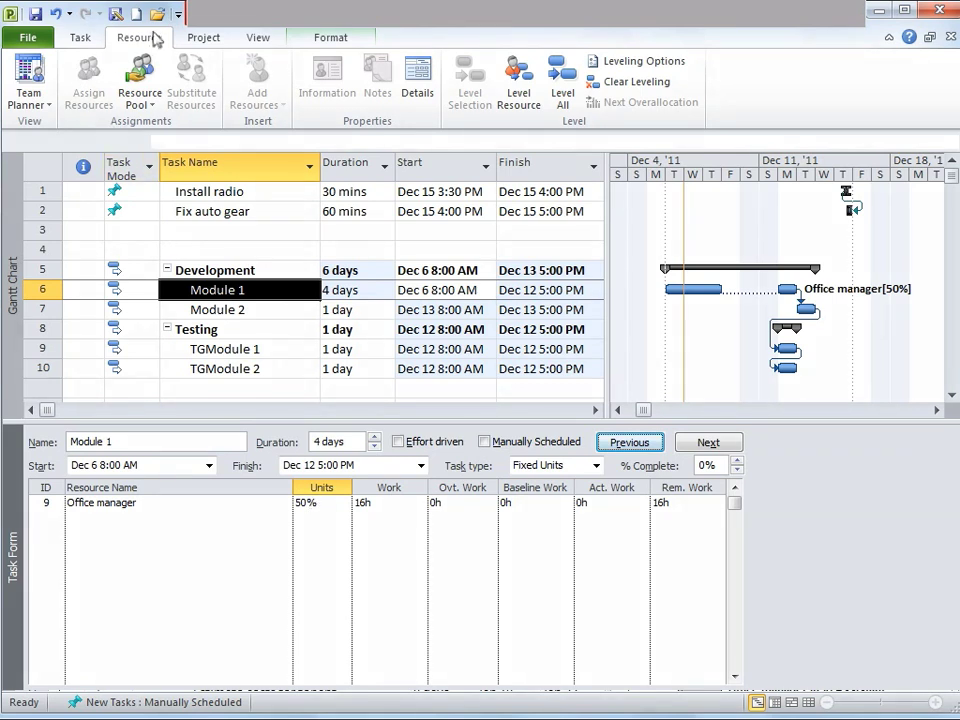
pyautogui.click(271, 42)
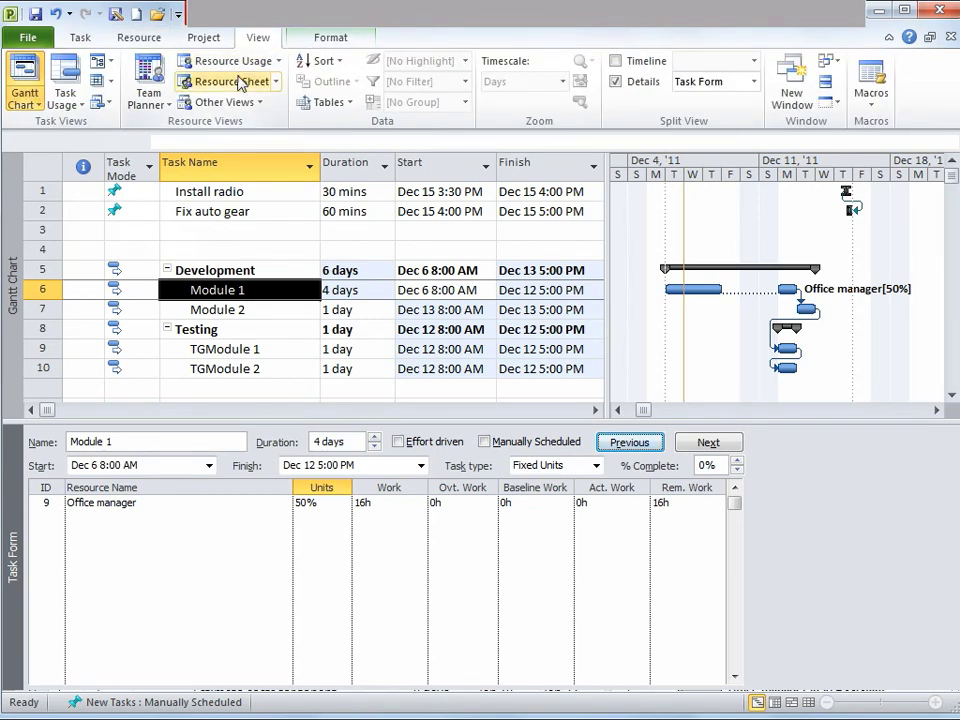
# - Show an enlarged Resource Sheet and check Accounting mgr's resource Type, leaving it unchanged
pyautogui.click(236, 82)
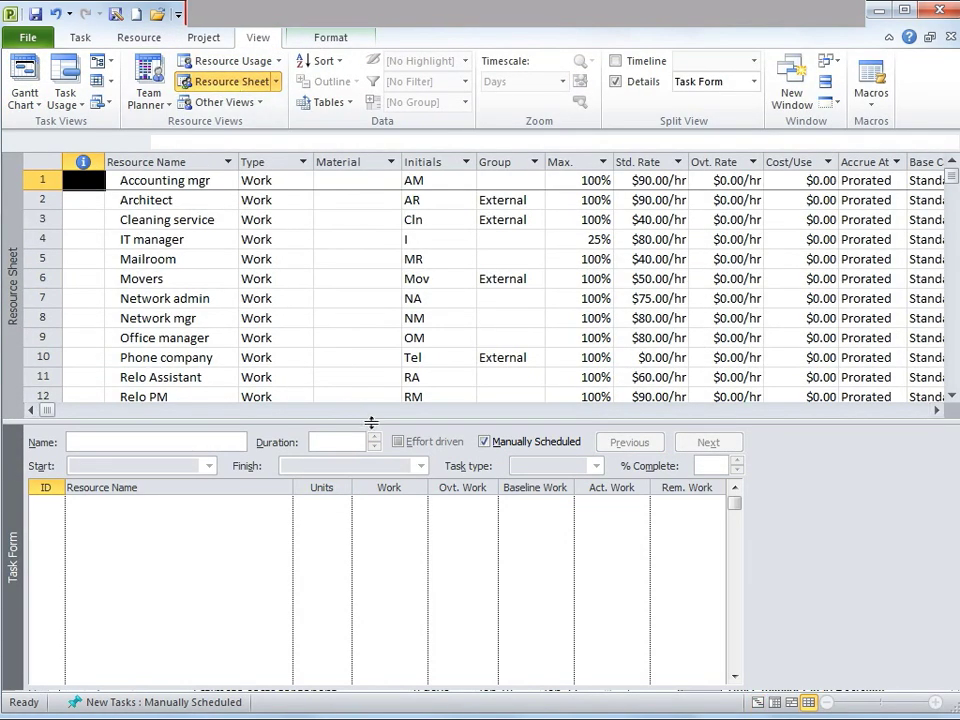
pyautogui.moveTo(372, 423); pyautogui.dragTo(388, 647)
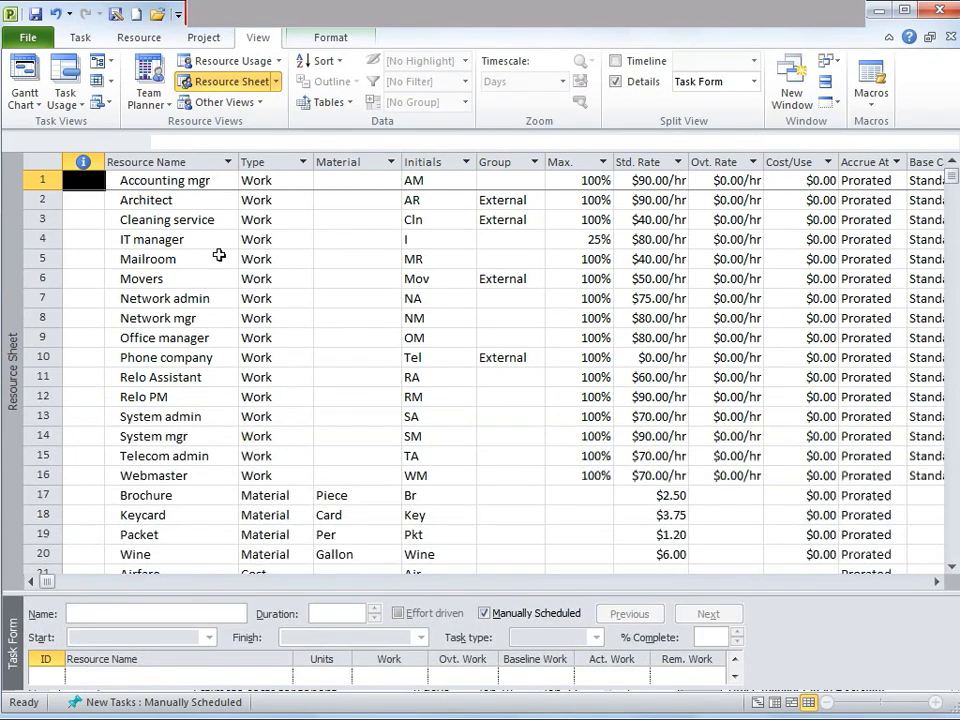
pyautogui.click(291, 180)
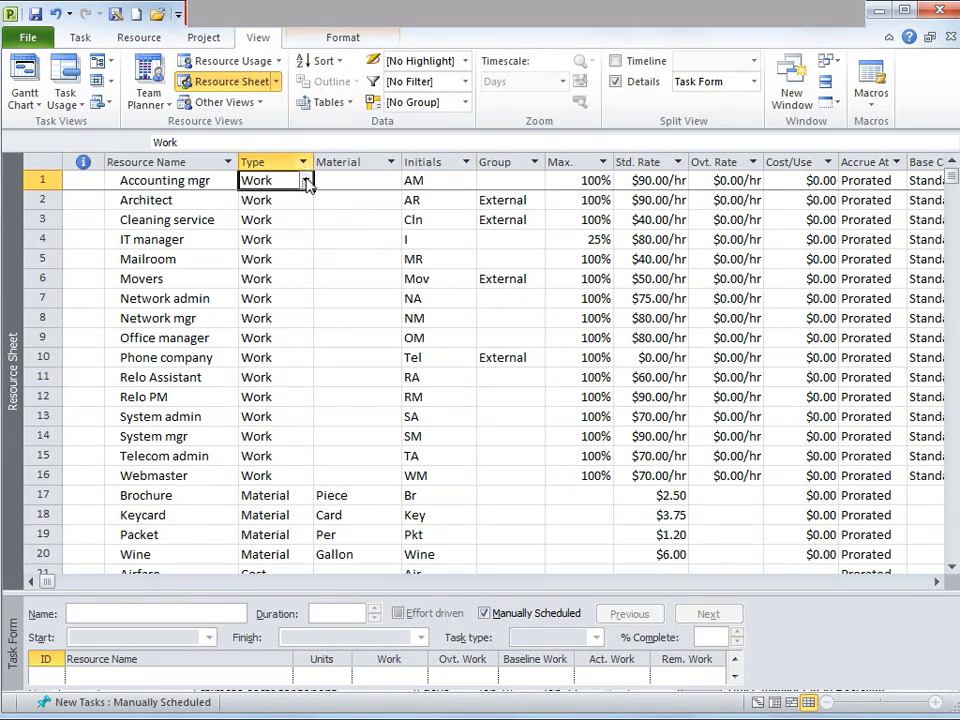
pyautogui.click(306, 181)
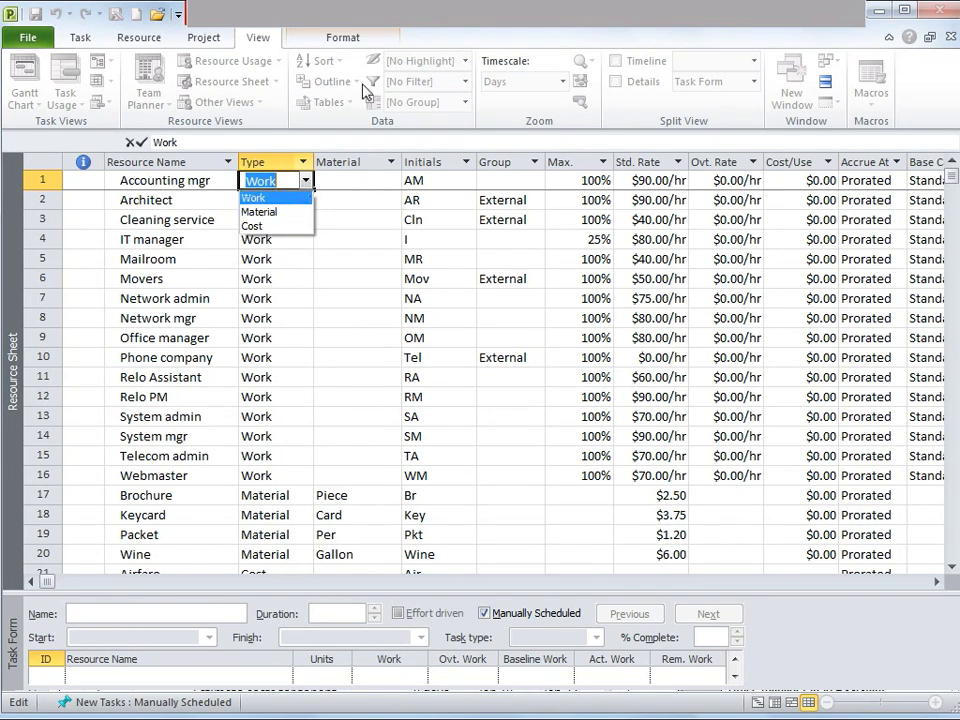
pyautogui.click(306, 184)
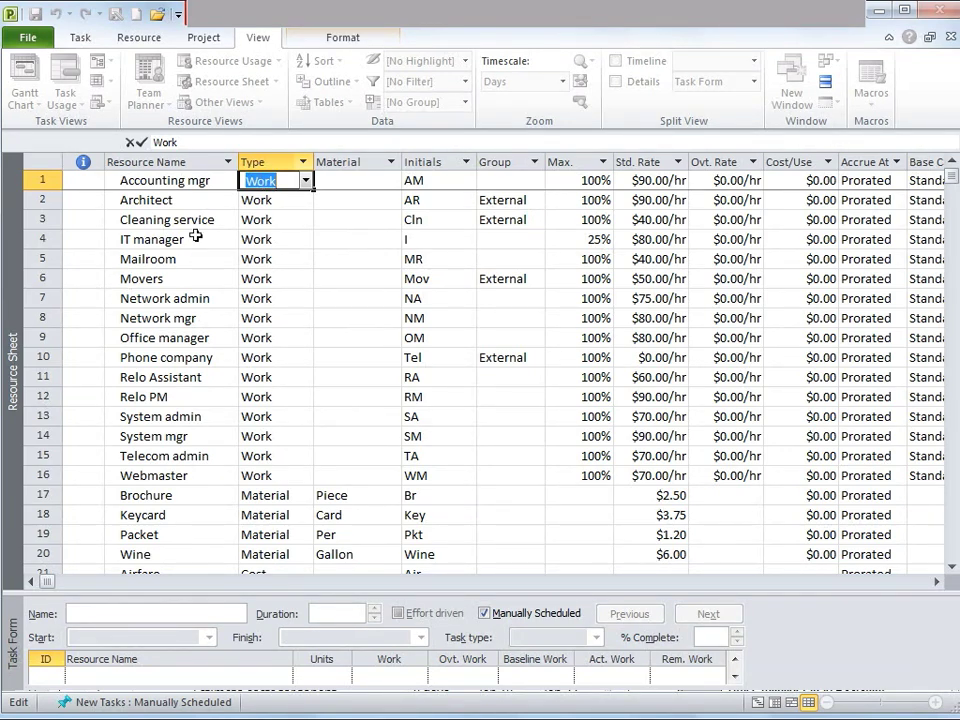
# - Review the Type values of cost resources such as Packet, Brochure and Meals
pyautogui.click(279, 537)
pyautogui.press('Down')
pyautogui.press('Down')
pyautogui.press('Down')
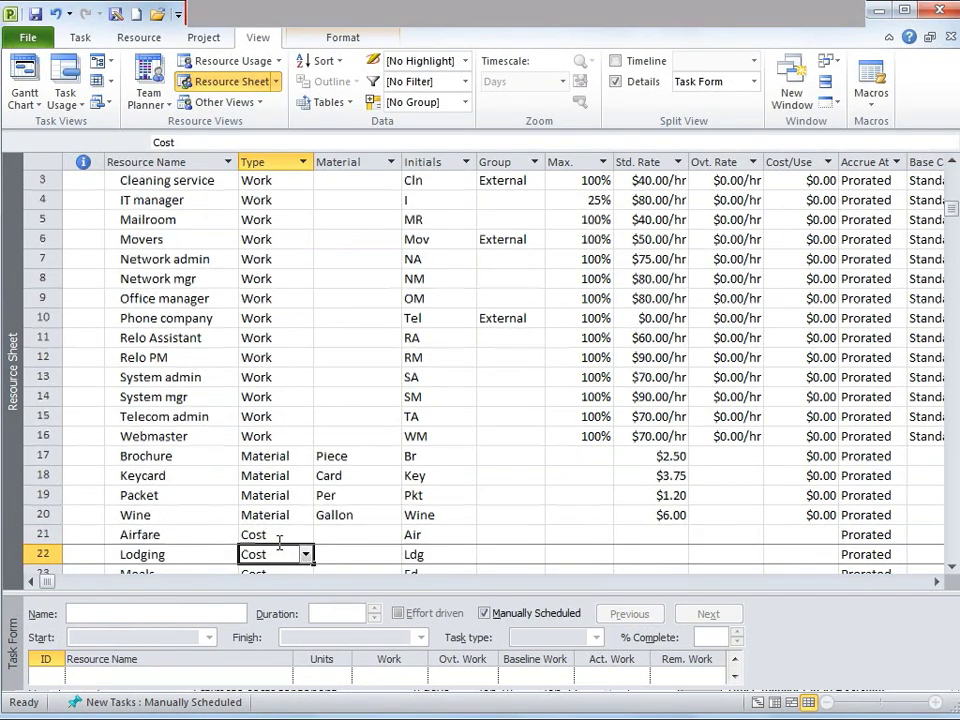
pyautogui.press('Up')
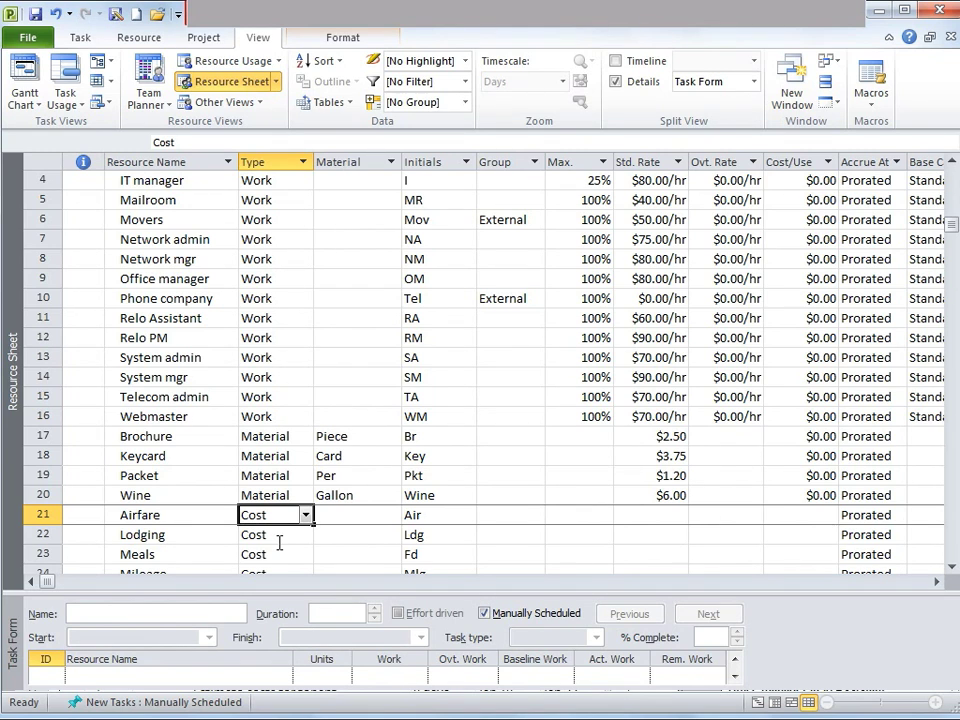
pyautogui.press('Up')
pyautogui.press('Up')
pyautogui.press('Up')
pyautogui.press('Up')
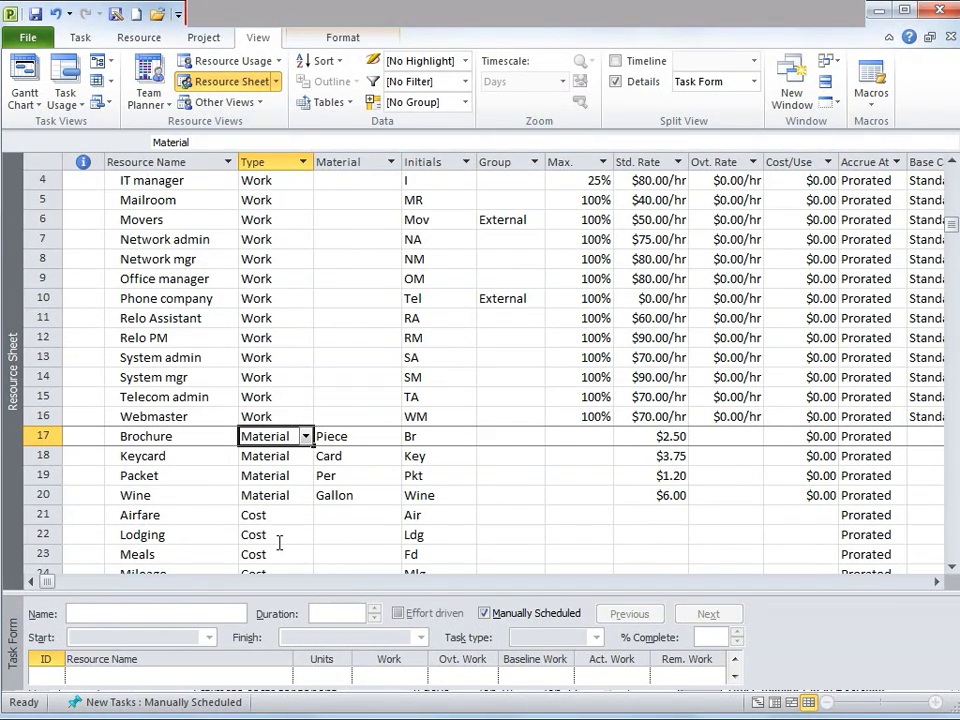
pyautogui.click(279, 550)
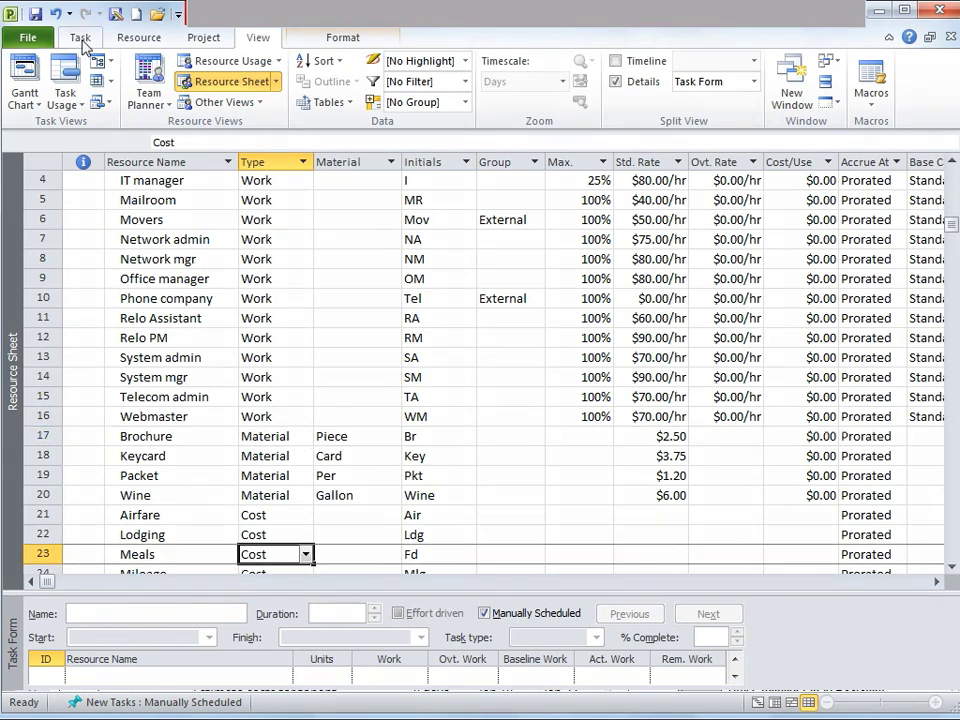
pyautogui.click(80, 37)
# - Show the Gantt Chart with all ten task rows and Module 1's Task Form below
pyautogui.click(25, 70)
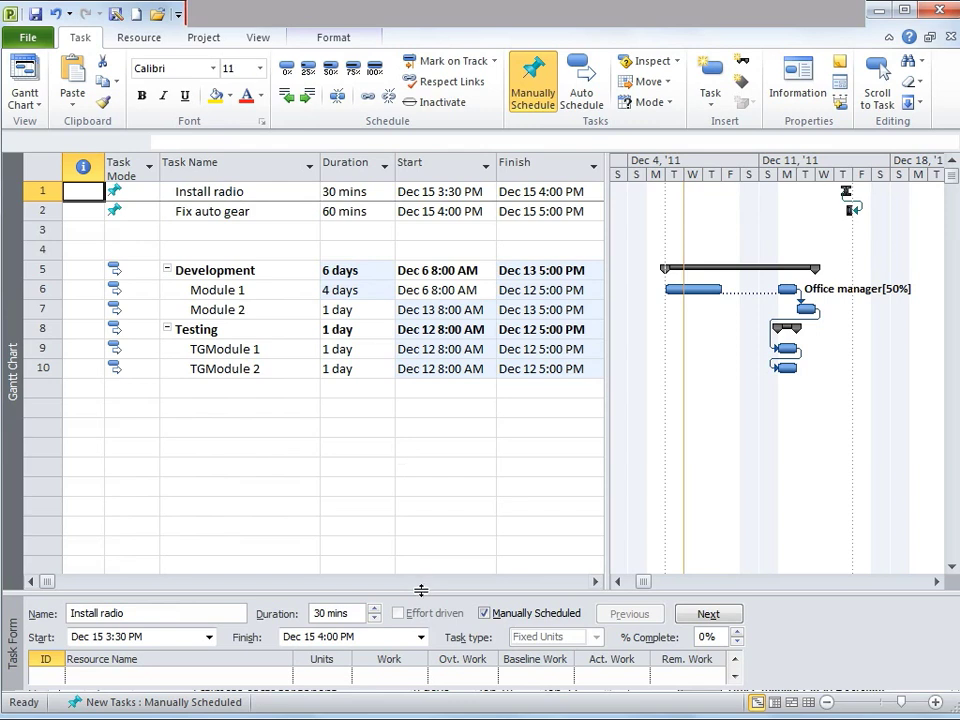
pyautogui.moveTo(425, 592); pyautogui.dragTo(509, 367)
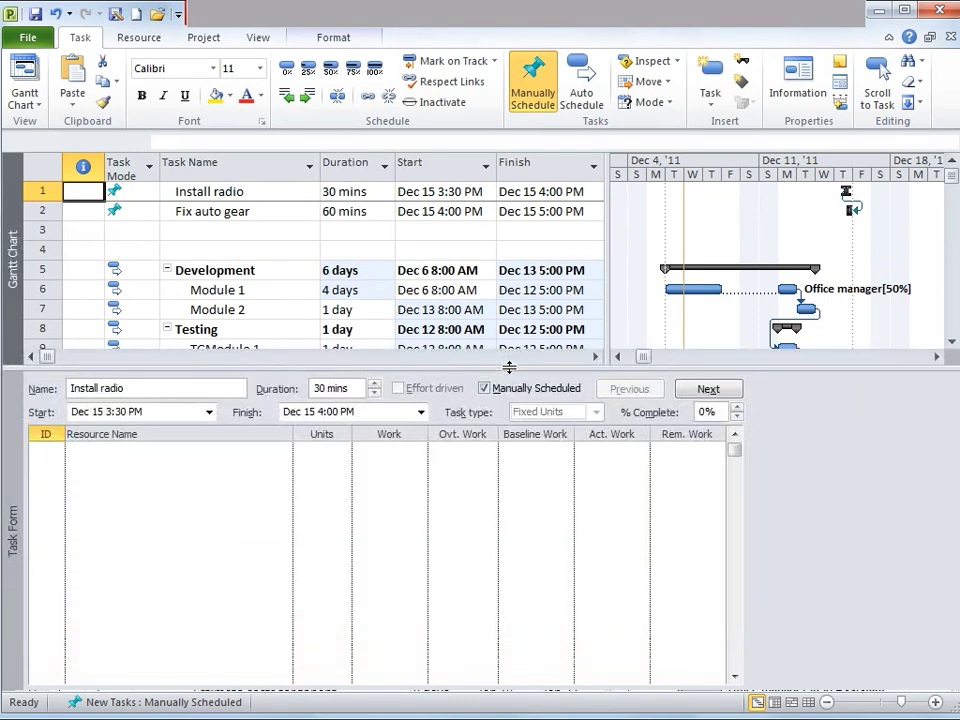
pyautogui.click(364, 292)
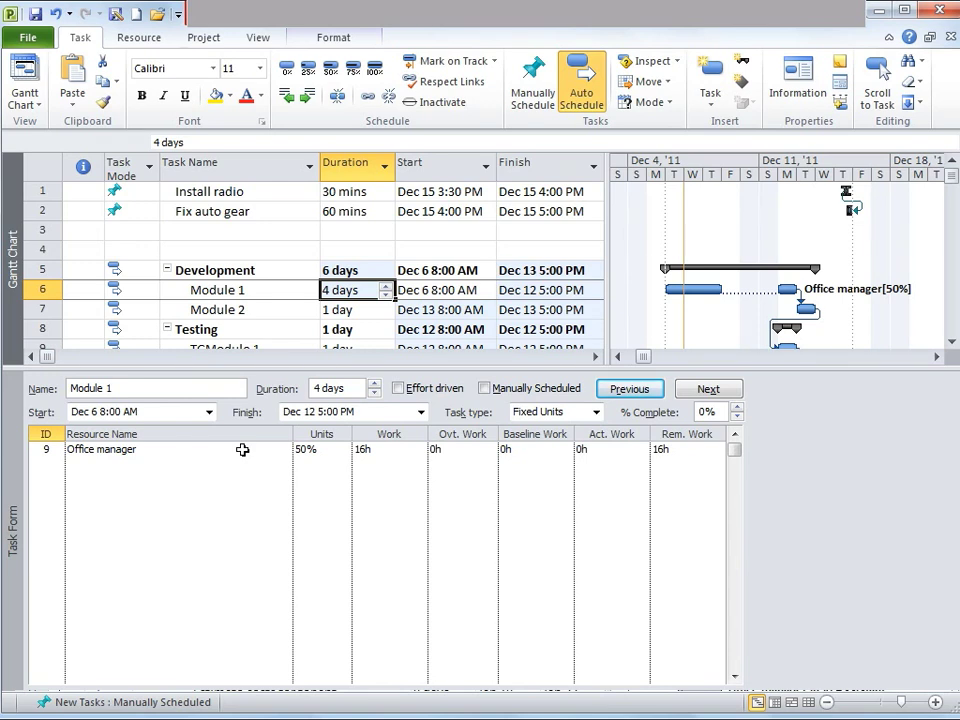
pyautogui.moveTo(259, 367); pyautogui.dragTo(259, 521)
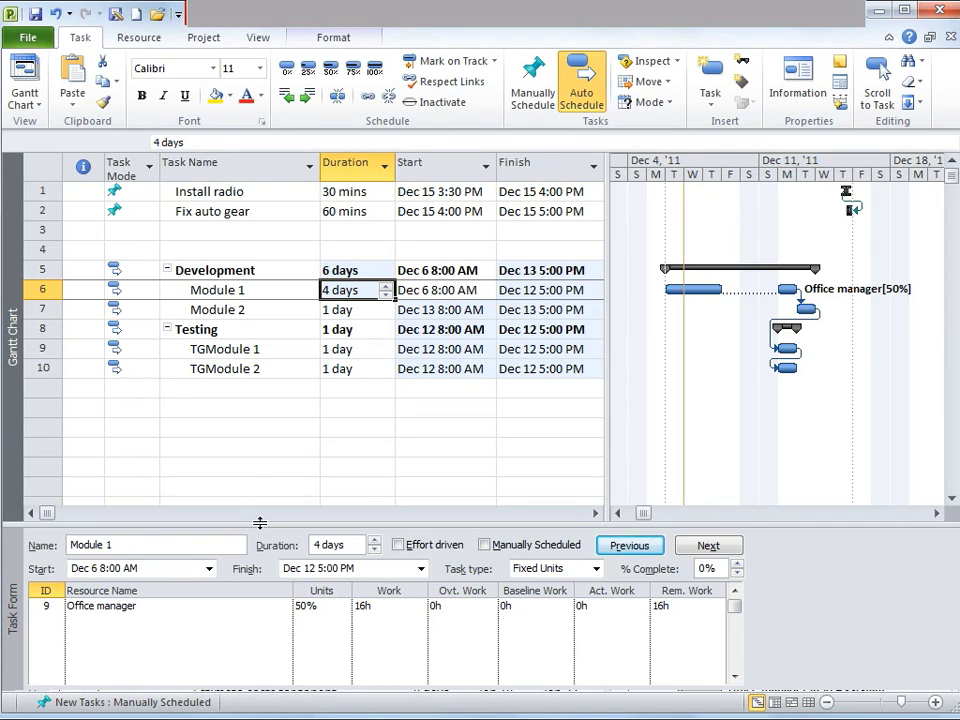
# - Set the text style for All items in the Gantt table to Century Gothic
pyautogui.click(195, 290)
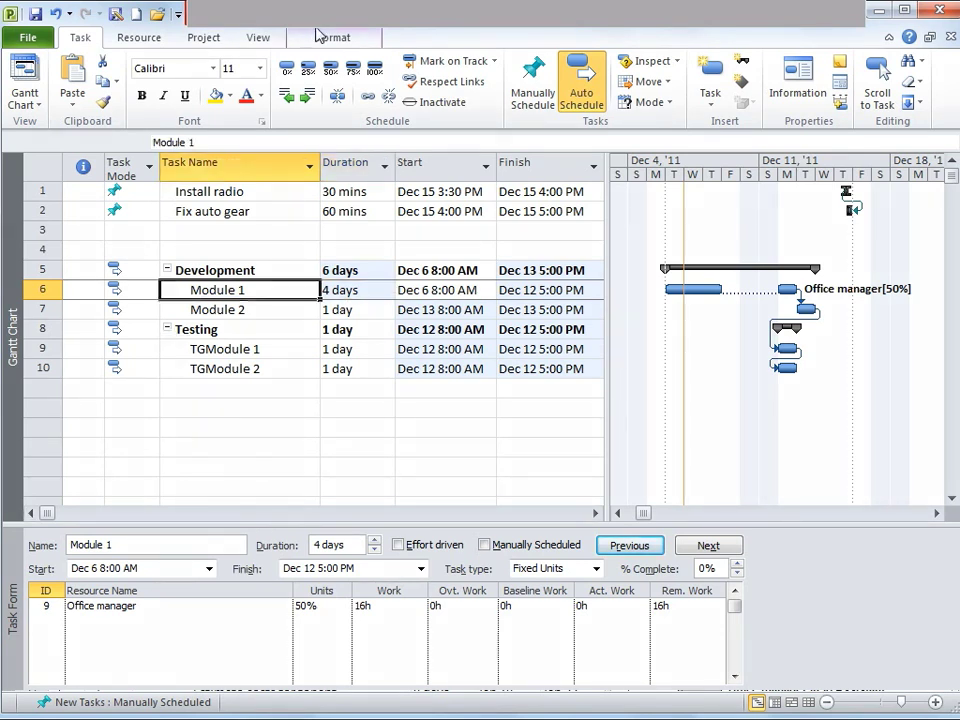
pyautogui.click(335, 40)
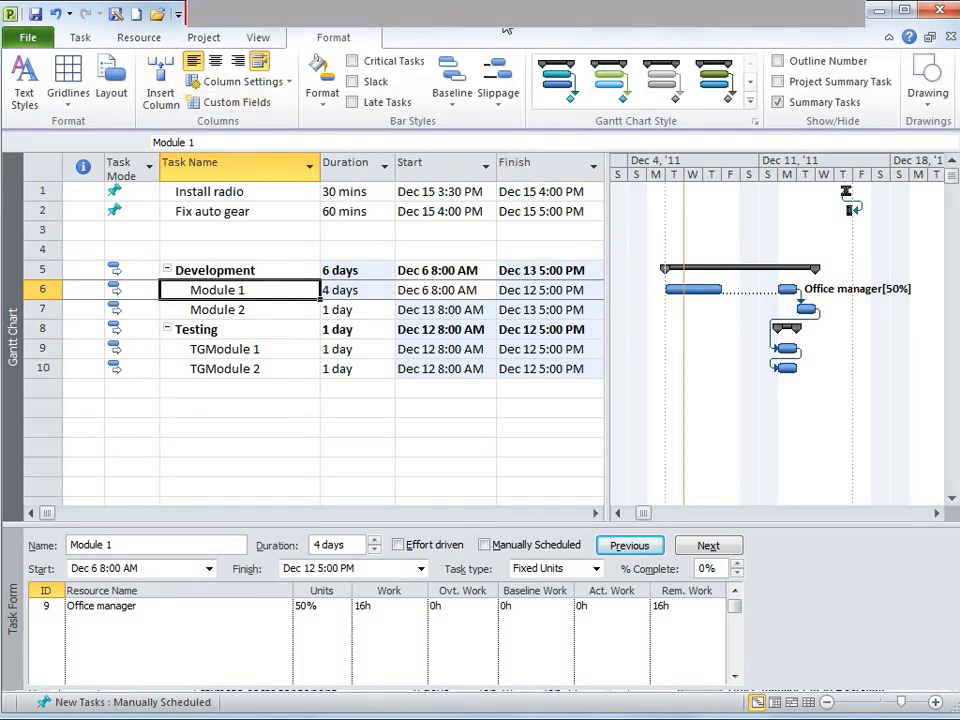
pyautogui.click(37, 106)
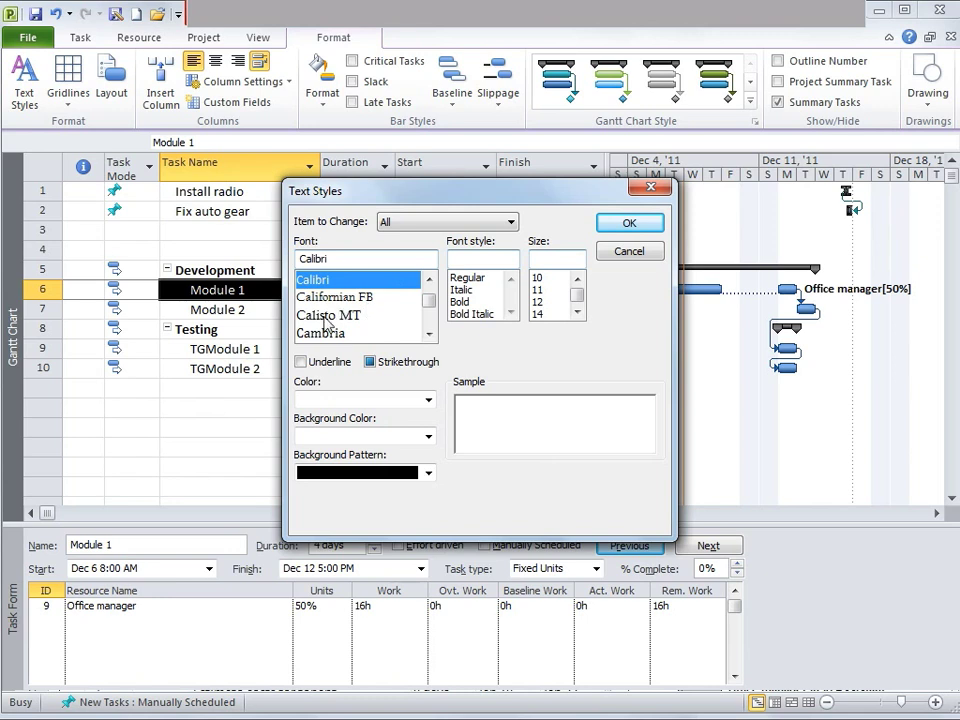
pyautogui.click(428, 334)
pyautogui.click(428, 334)
pyautogui.click(428, 334)
pyautogui.click(428, 334)
pyautogui.click(428, 334)
pyautogui.click(428, 334)
pyautogui.click(428, 334)
pyautogui.click(428, 334)
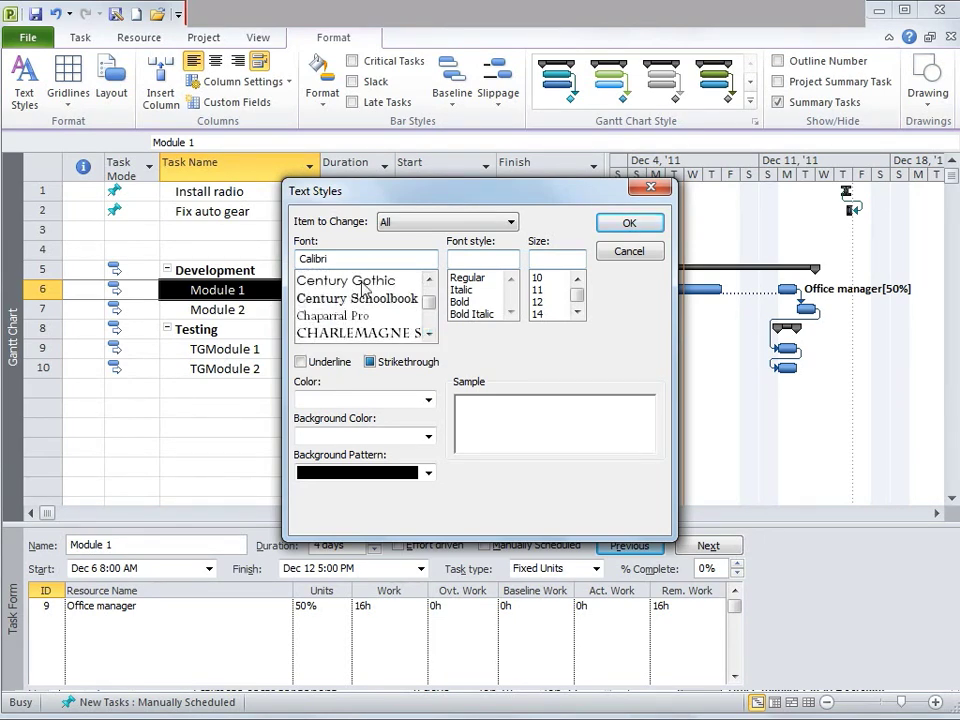
pyautogui.click(360, 280)
pyautogui.click(634, 226)
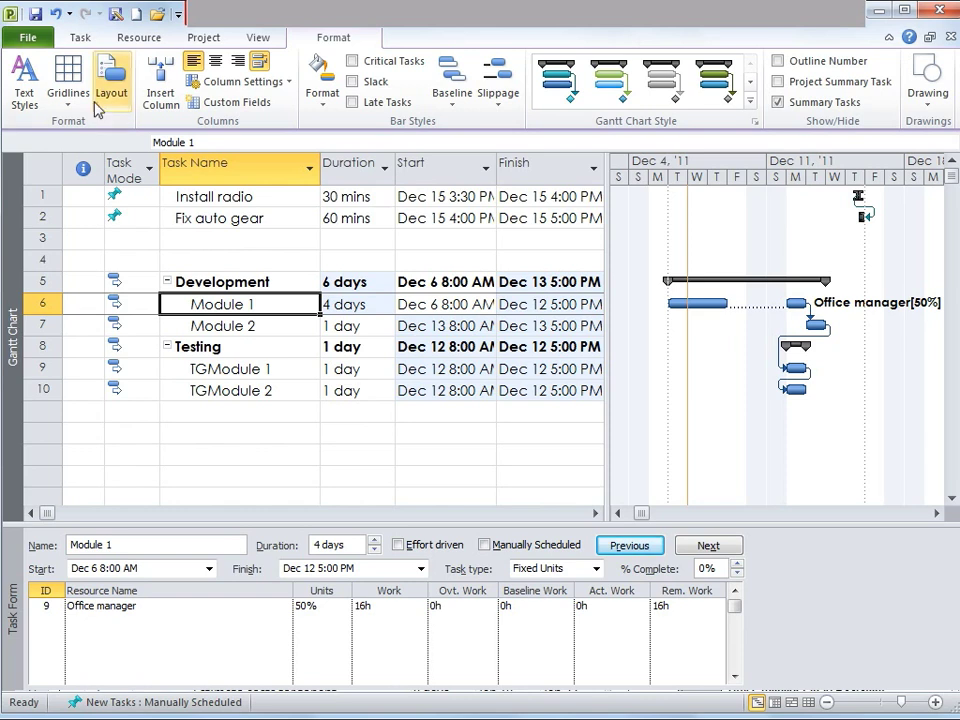
# - Undo an accidental new column, then select the whole Module 1 row (row 6)
pyautogui.click(163, 100)
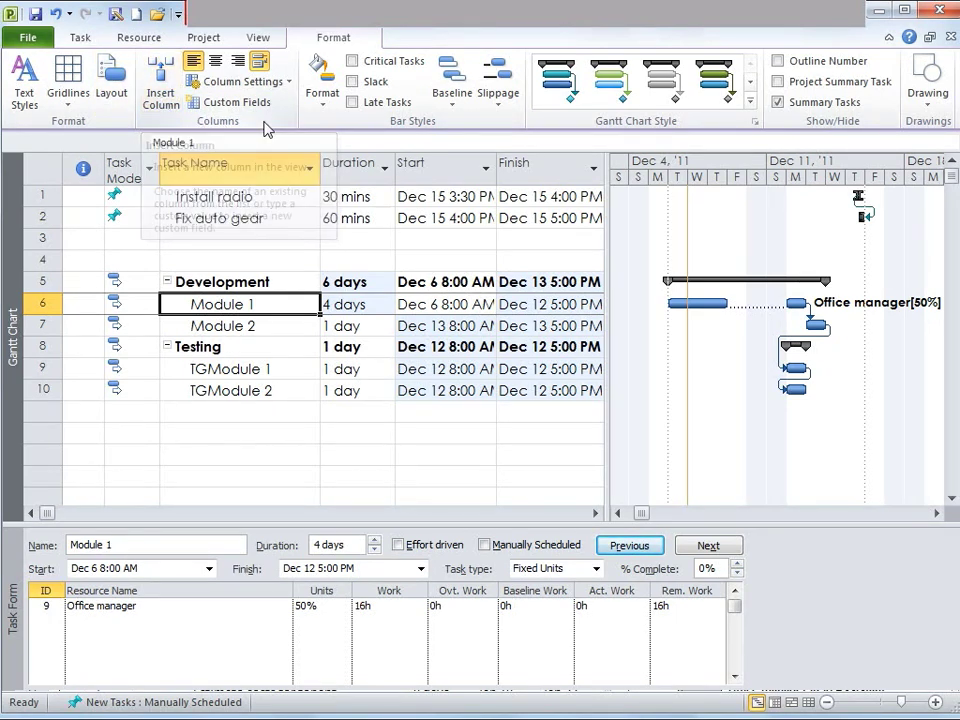
pyautogui.click(163, 100)
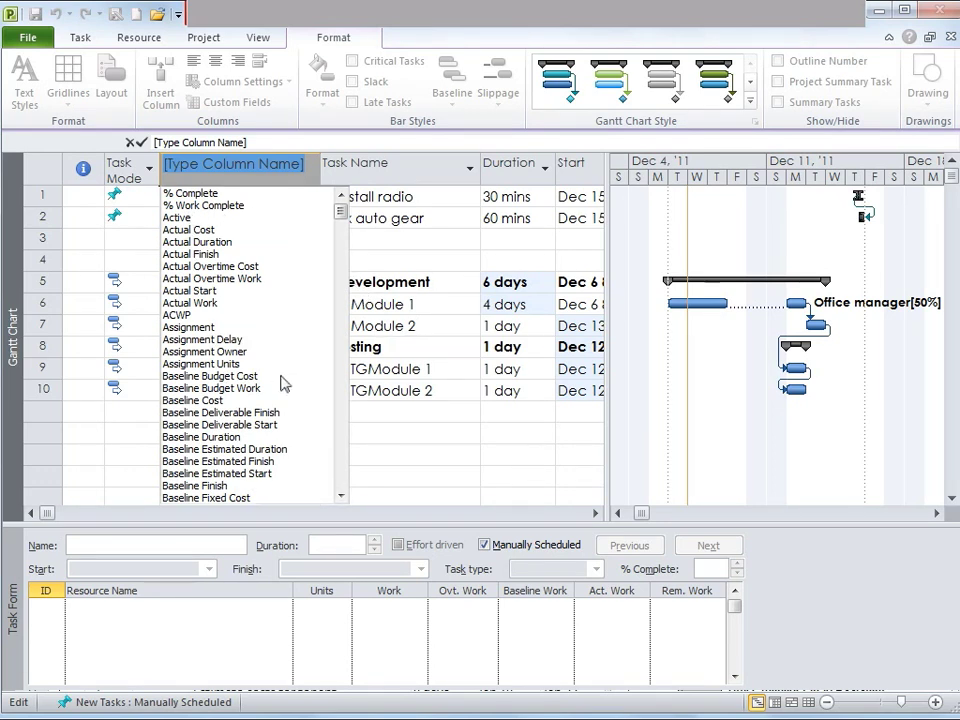
pyautogui.press('Return')
pyautogui.hotkey('ctrl', 'z')
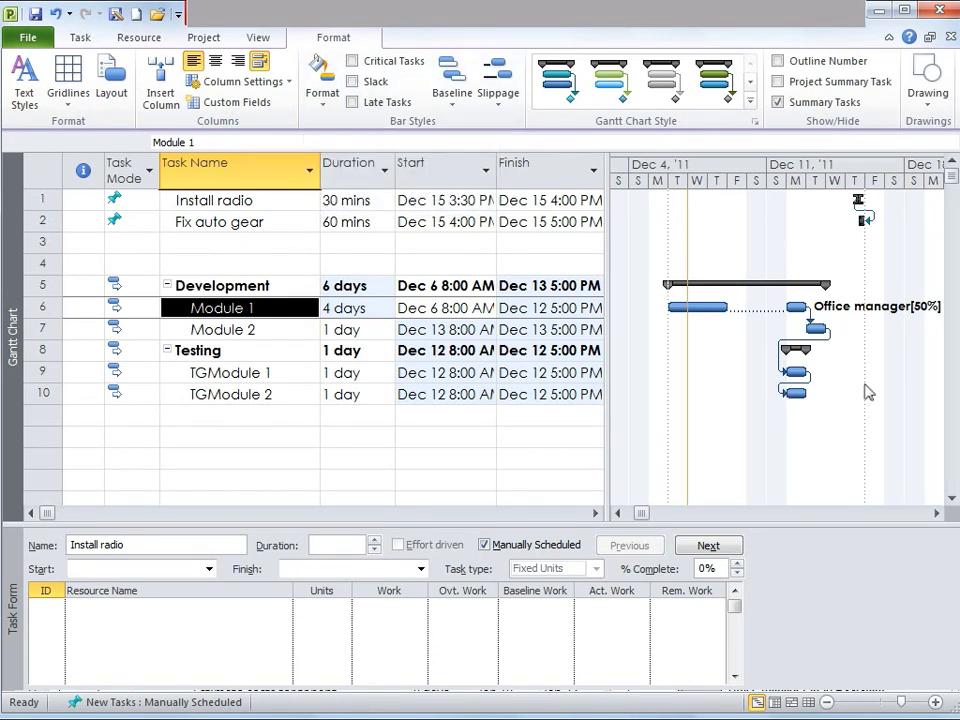
pyautogui.hotkey('shift', 'space')
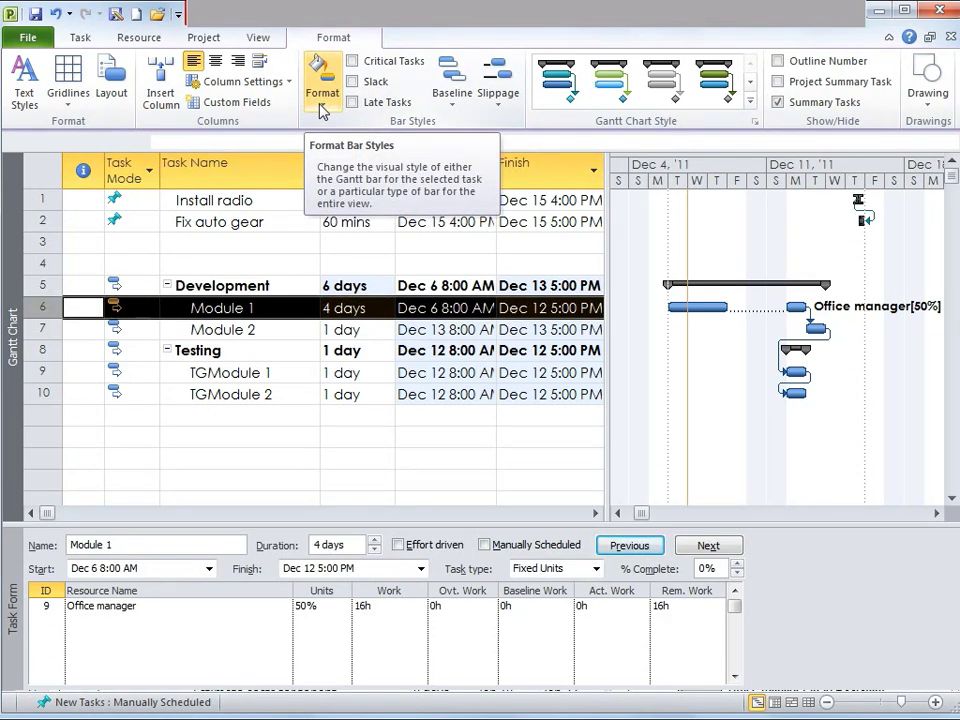
# - Give Module 1's bar a solid red middle shape in the Format Bar dialog
pyautogui.click(322, 110)
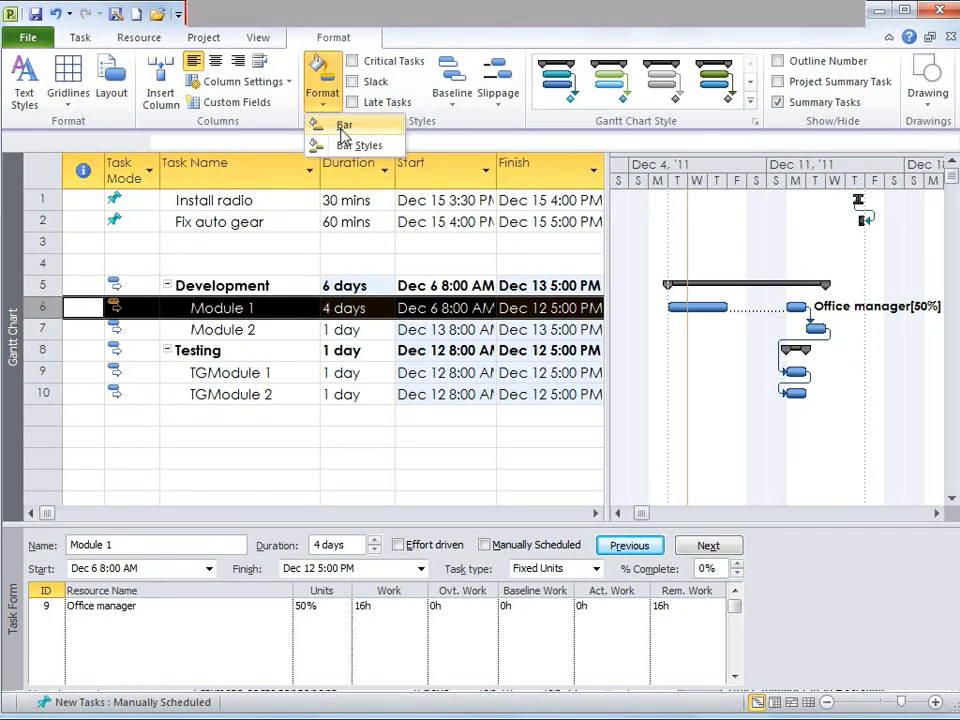
pyautogui.click(342, 126)
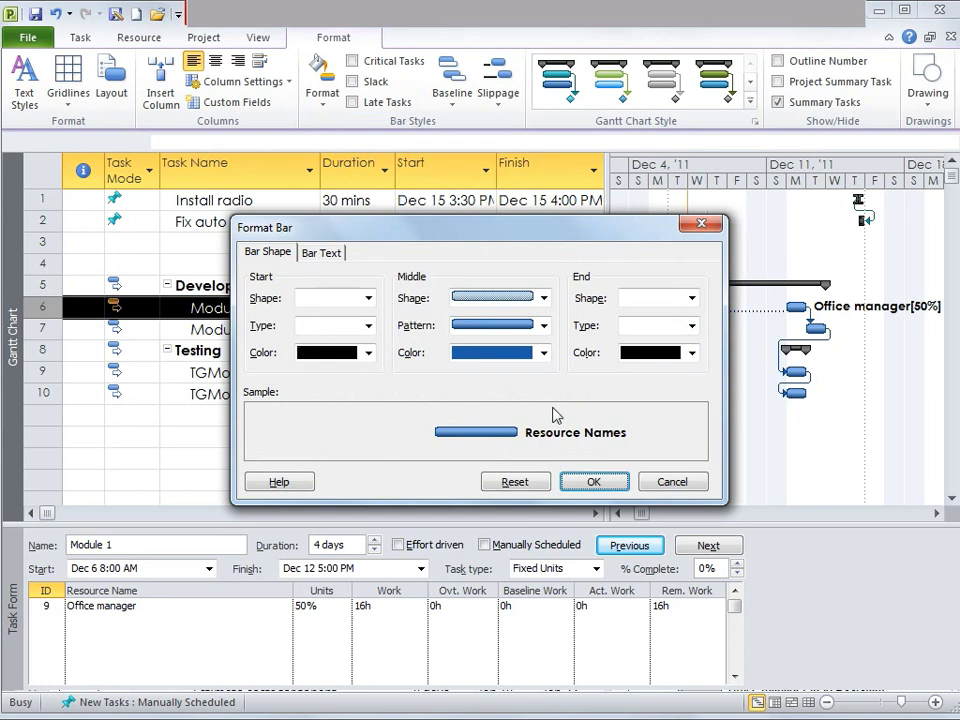
pyautogui.click(543, 298)
pyautogui.click(545, 300)
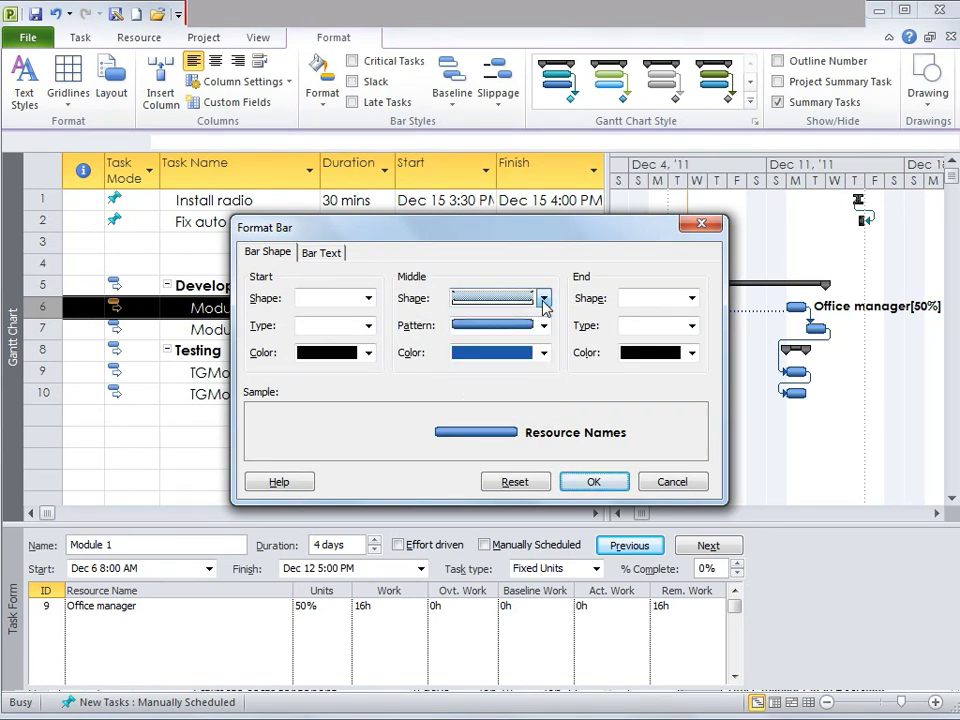
pyautogui.click(543, 326)
pyautogui.click(544, 356)
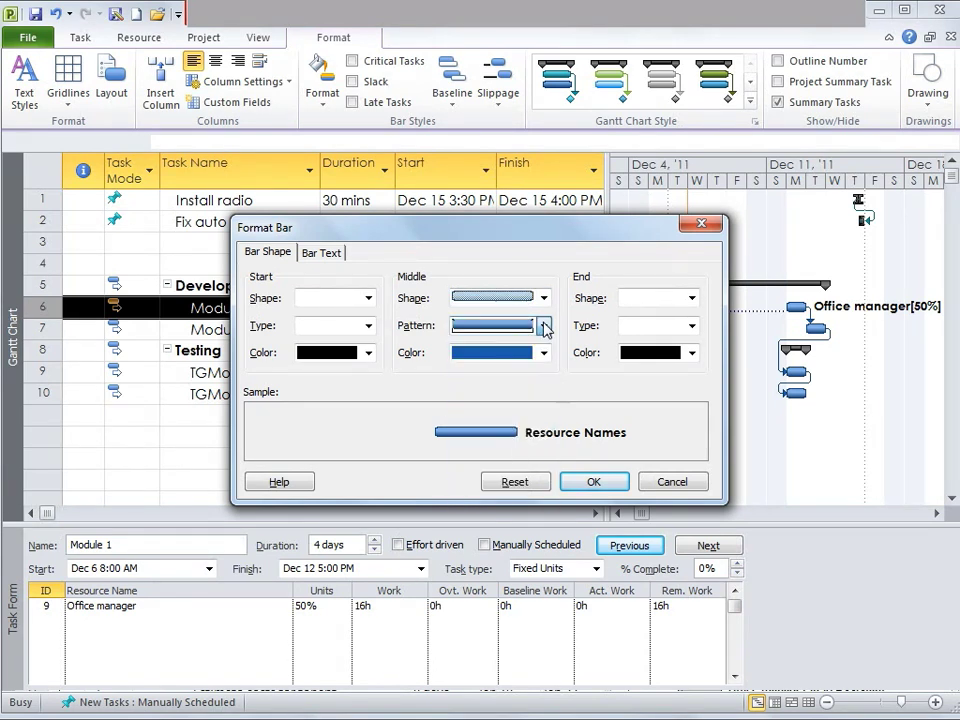
pyautogui.click(543, 353)
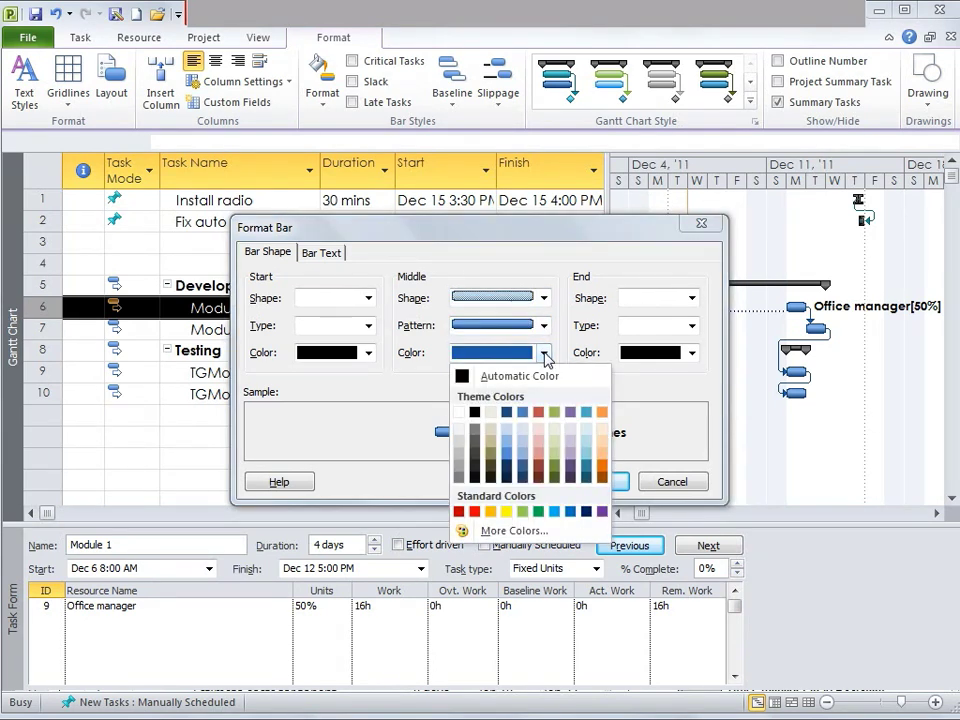
pyautogui.click(539, 413)
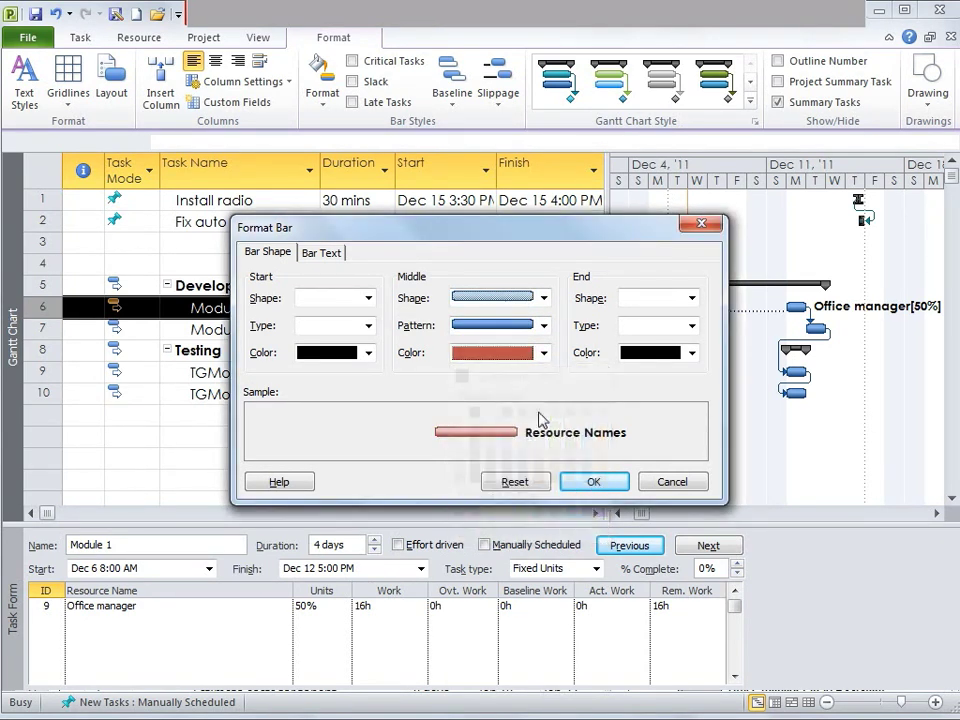
pyautogui.click(577, 484)
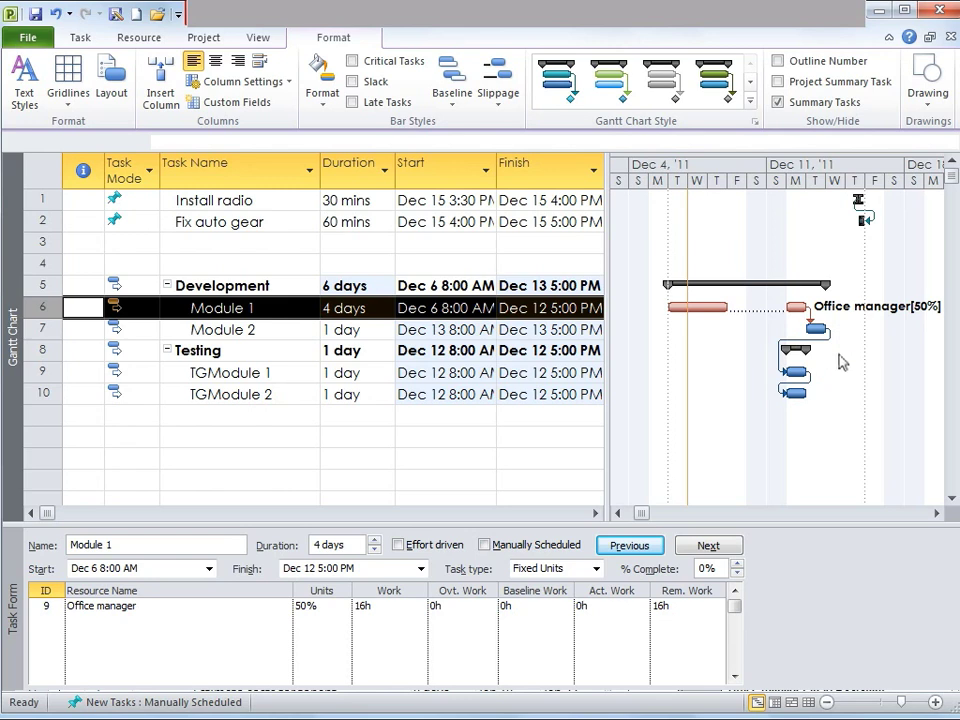
# - Turn on Critical Tasks, Slack and Late Tasks highlighting on the Gantt chart
pyautogui.click(352, 63)
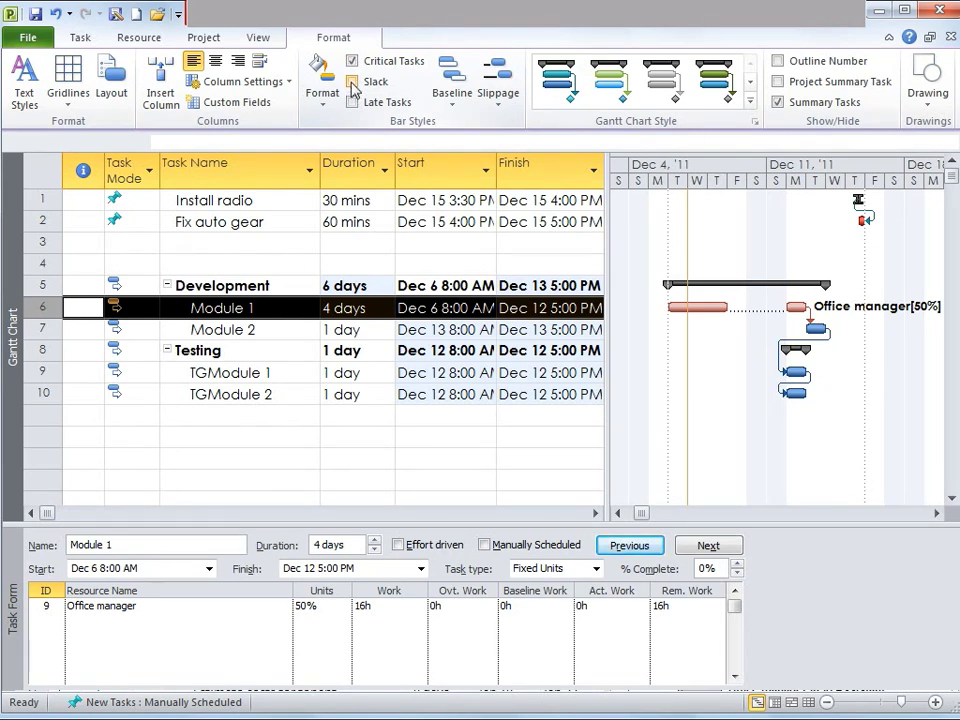
pyautogui.click(352, 82)
pyautogui.click(352, 102)
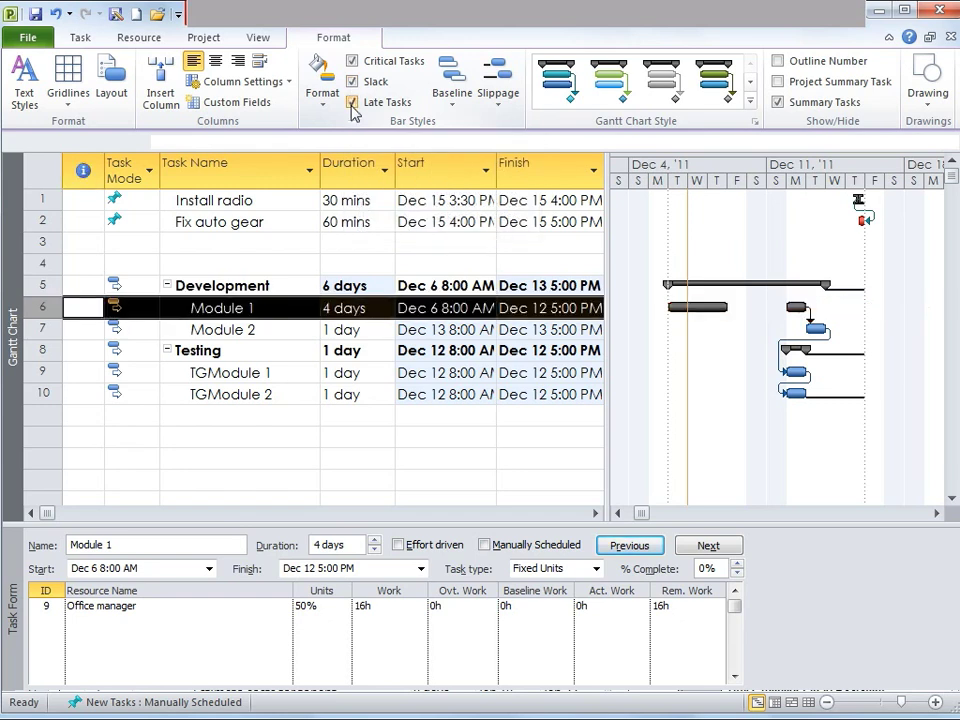
# - Display Baseline 1 bars on the Gantt chart
pyautogui.click(455, 107)
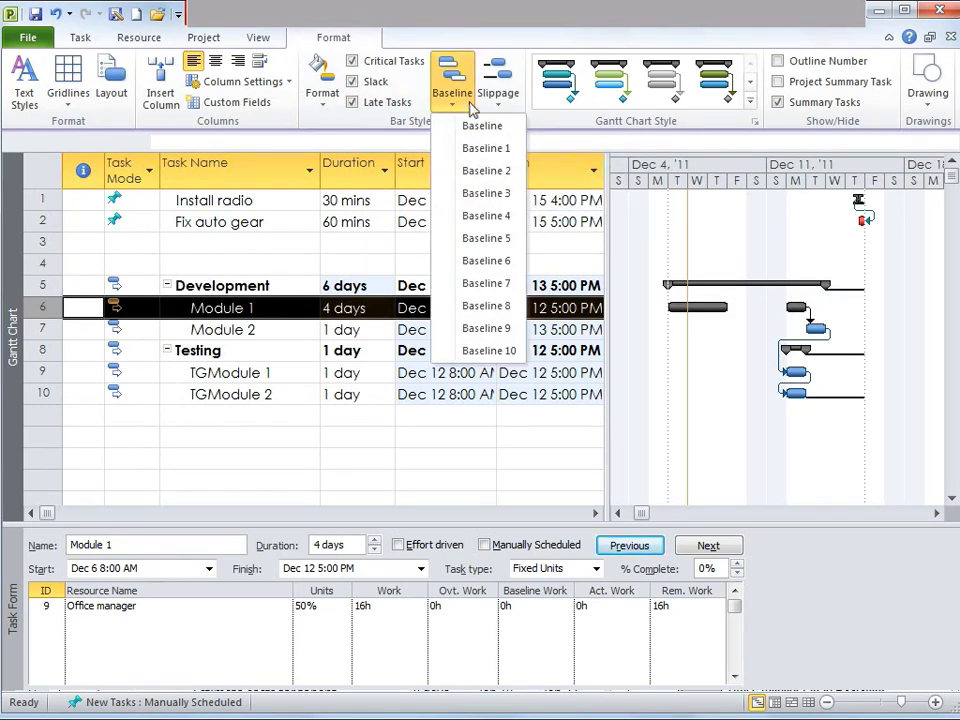
pyautogui.click(470, 148)
pyautogui.click(549, 263)
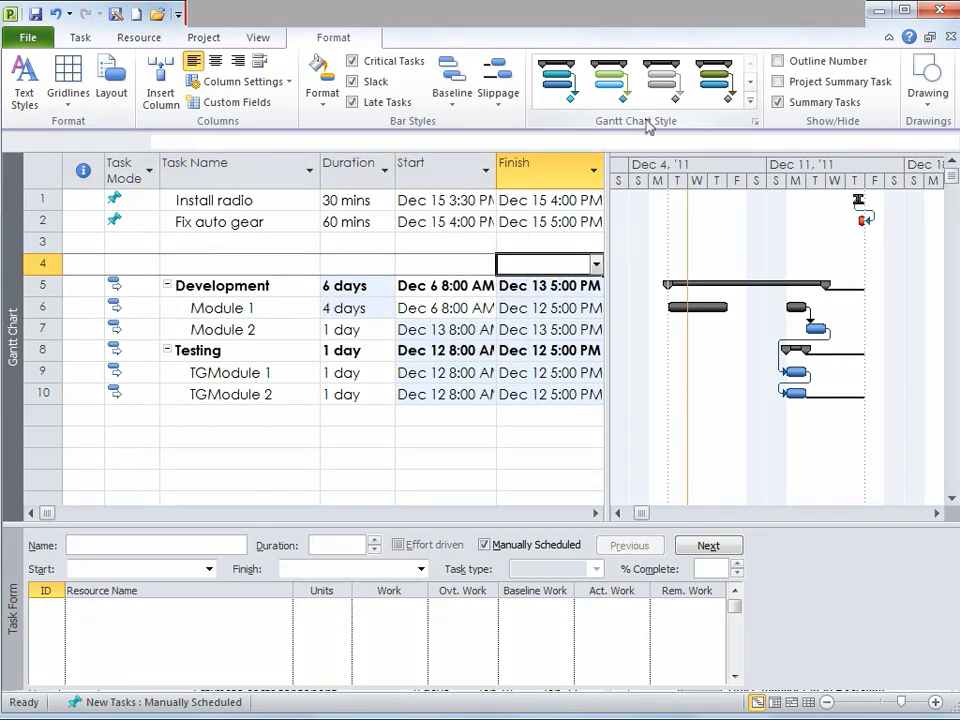
# - Apply the orange scheduling style from the Gantt Chart Style gallery
pyautogui.click(750, 99)
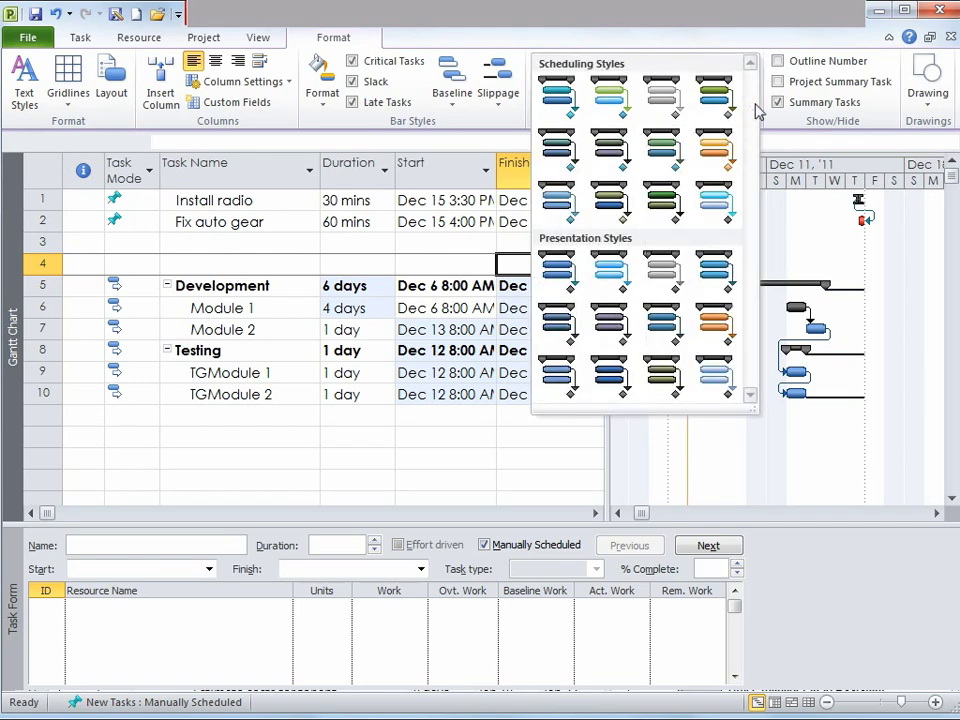
pyautogui.click(718, 150)
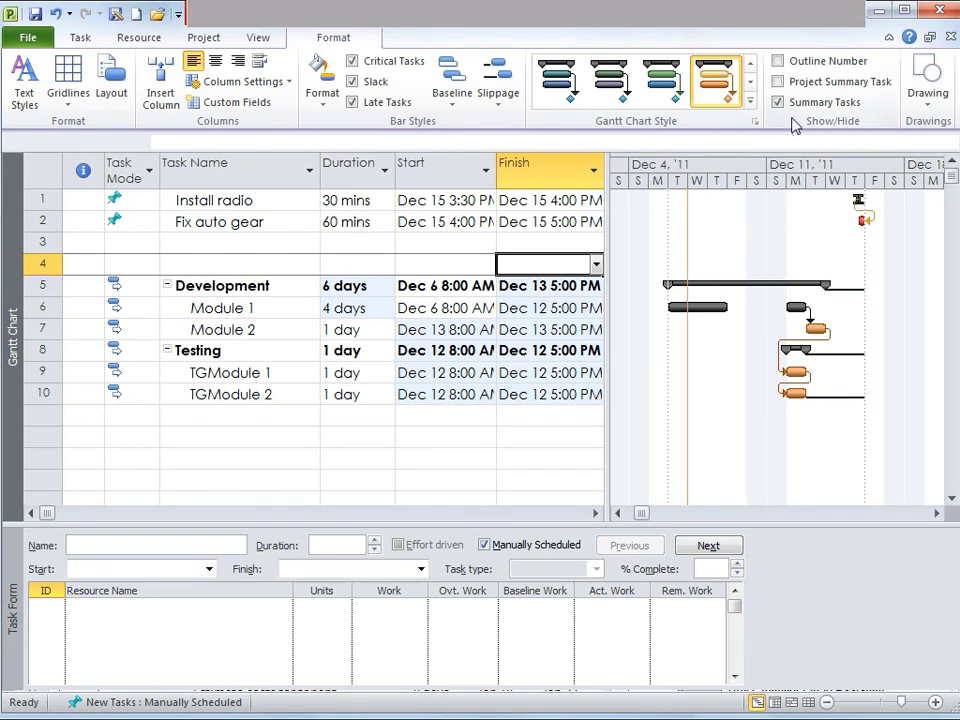
# - Turn on Outline Number and Project Summary Task so a Project3 summary row tops the outline
pyautogui.click(779, 62)
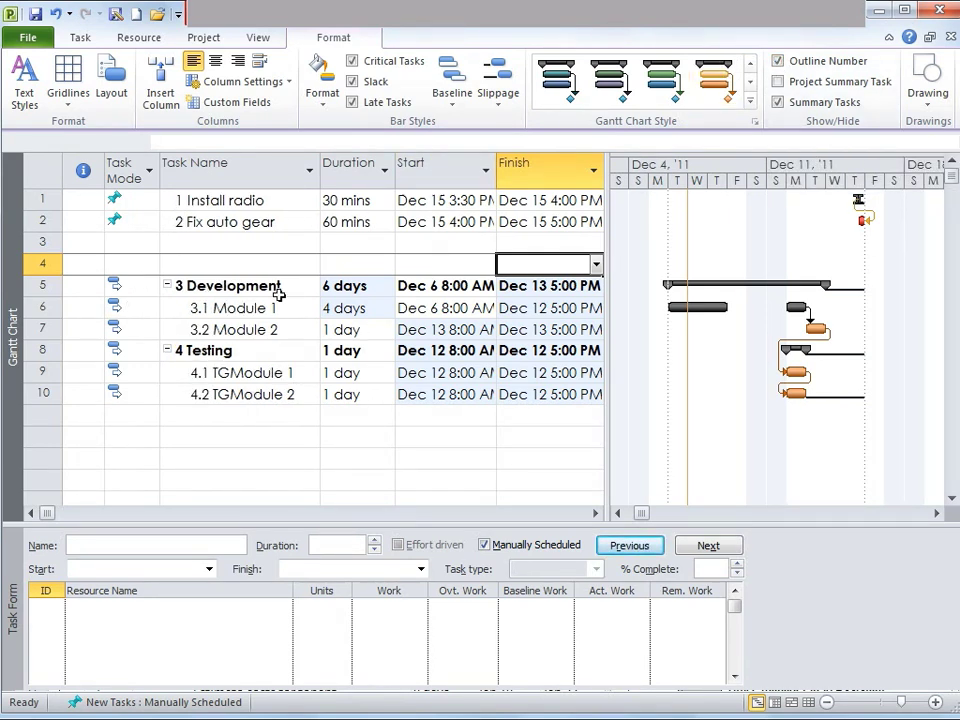
pyautogui.click(785, 87)
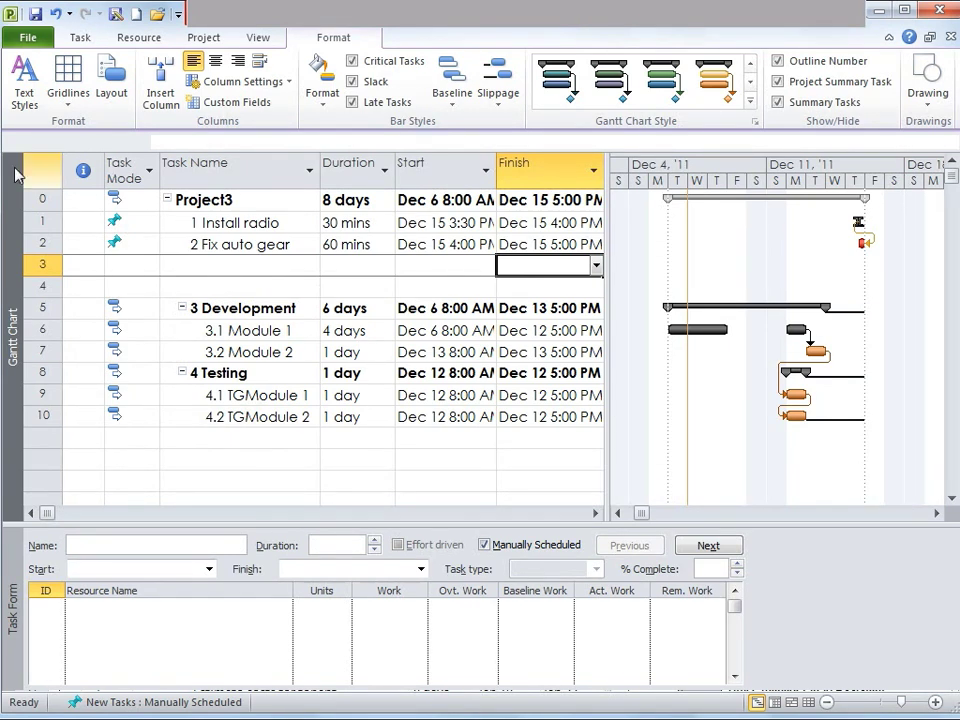
pyautogui.click(278, 36)
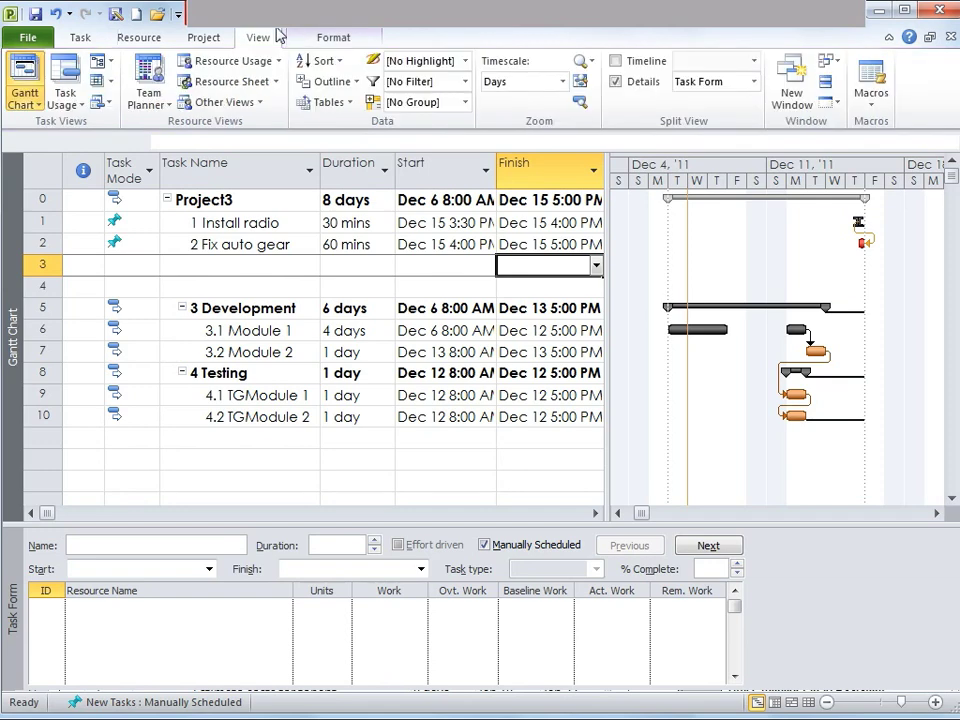
# - Show the Timeline above the Gantt chart and enlarge its pane
pyautogui.click(617, 62)
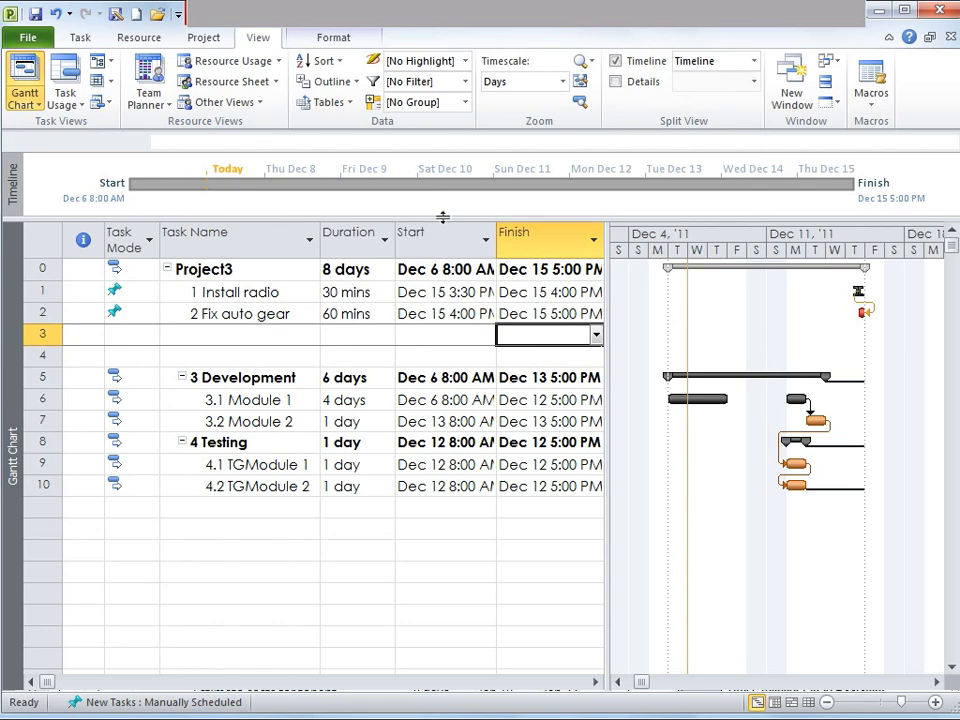
pyautogui.moveTo(442, 219); pyautogui.dragTo(442, 366)
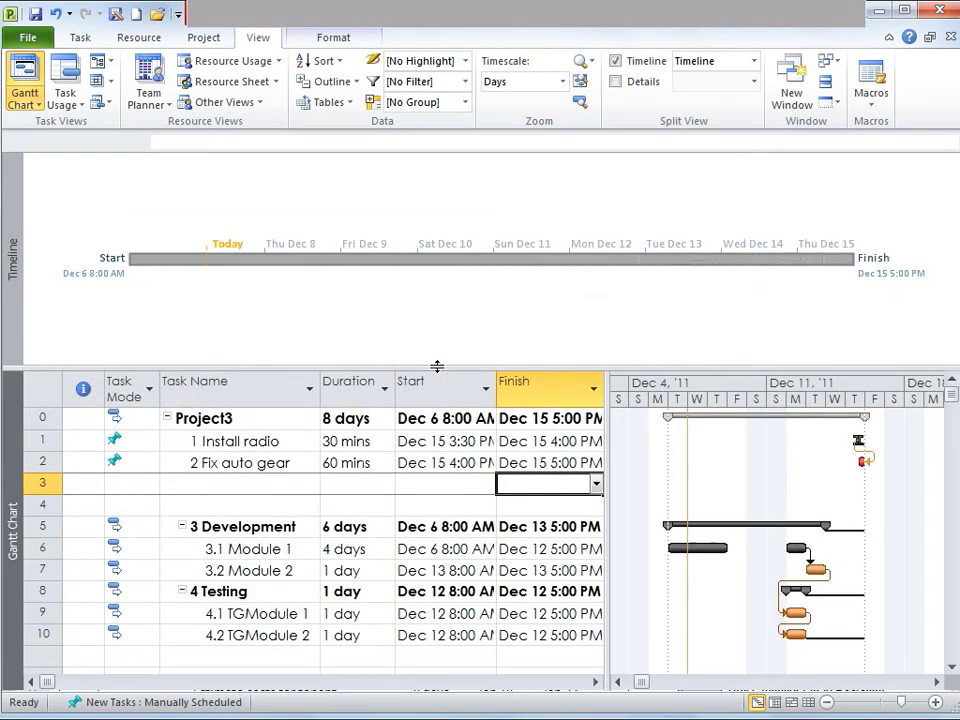
pyautogui.click(323, 291)
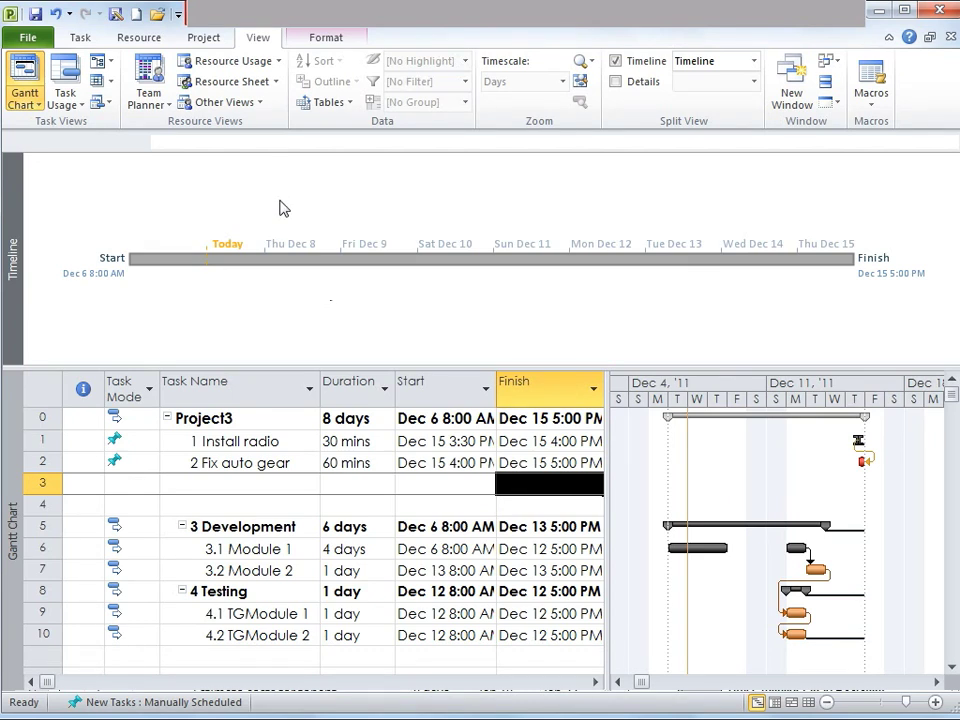
# - Check the timeline's Date Format options, keeping the default format
pyautogui.click(333, 38)
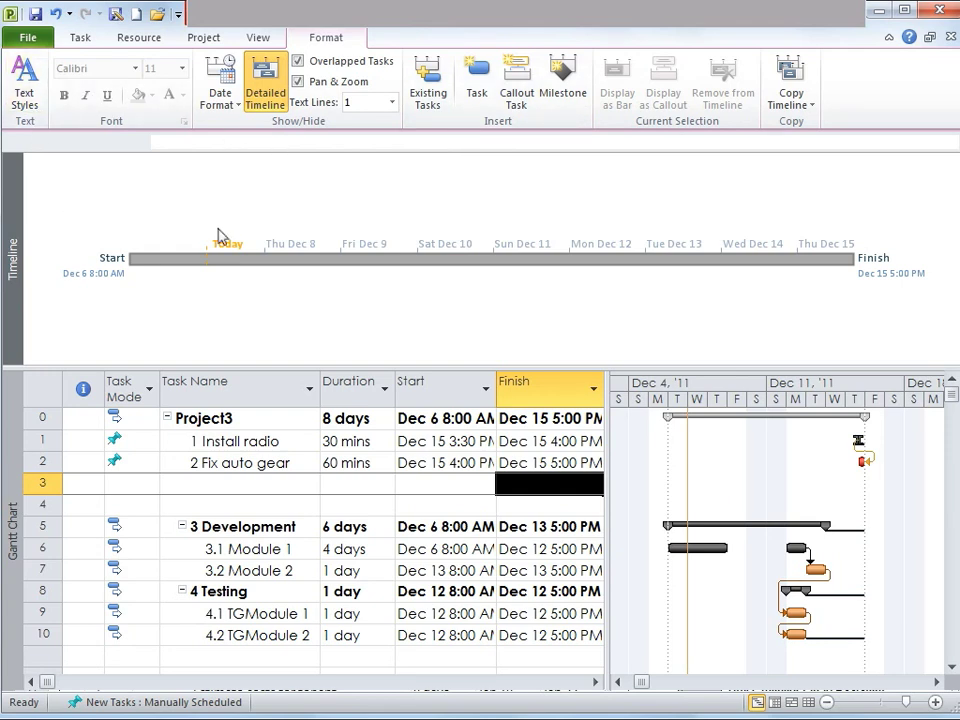
pyautogui.click(232, 262)
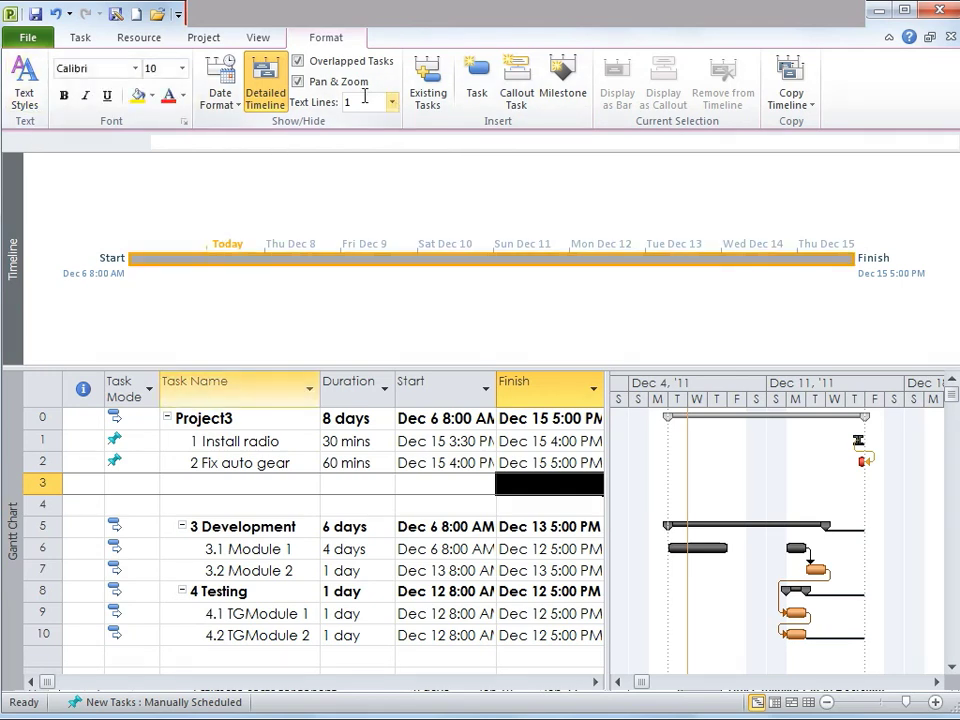
pyautogui.click(213, 105)
pyautogui.click(213, 105)
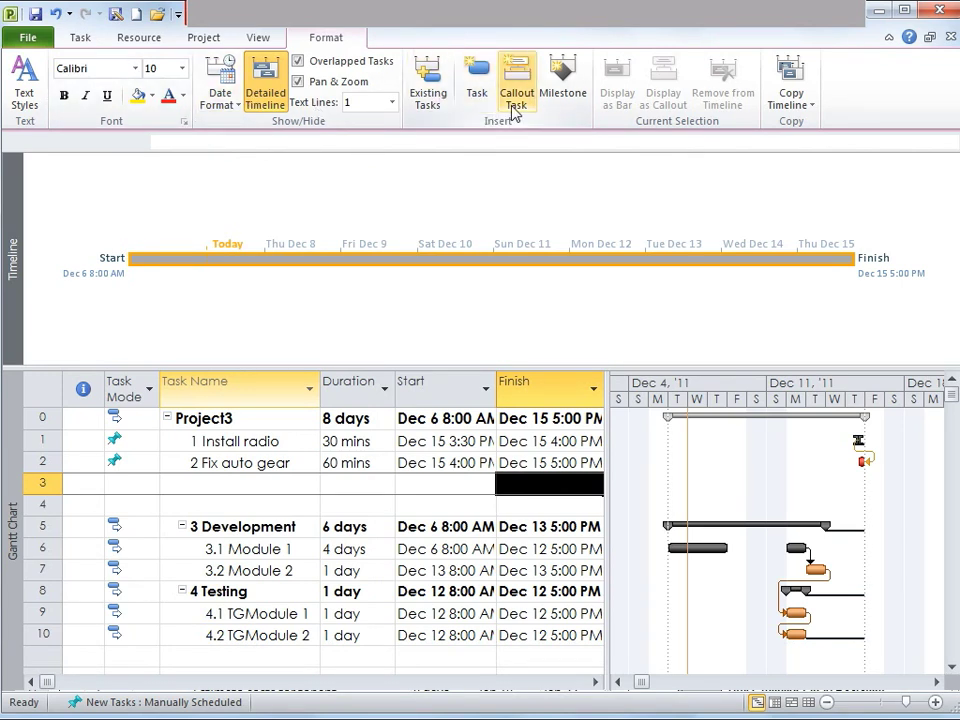
pyautogui.click(757, 203)
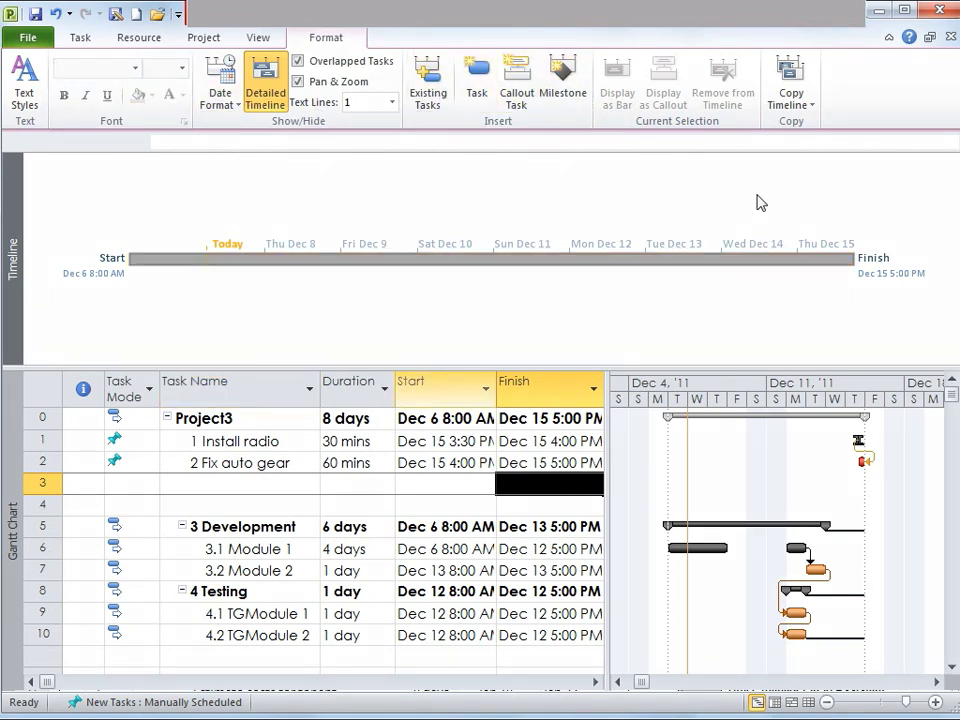